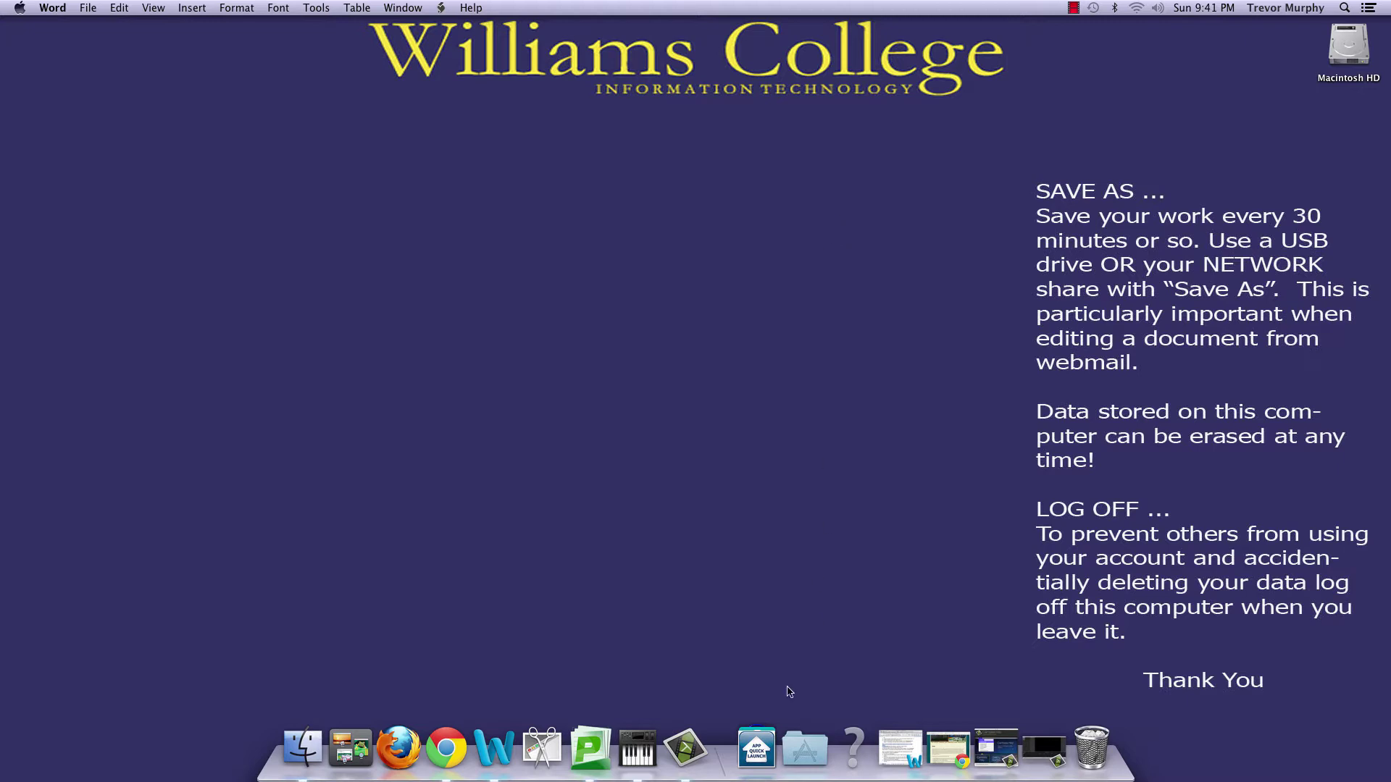
Step: Launch Digital Performer and create a new project with the default name Untitled
left_click(761, 747)
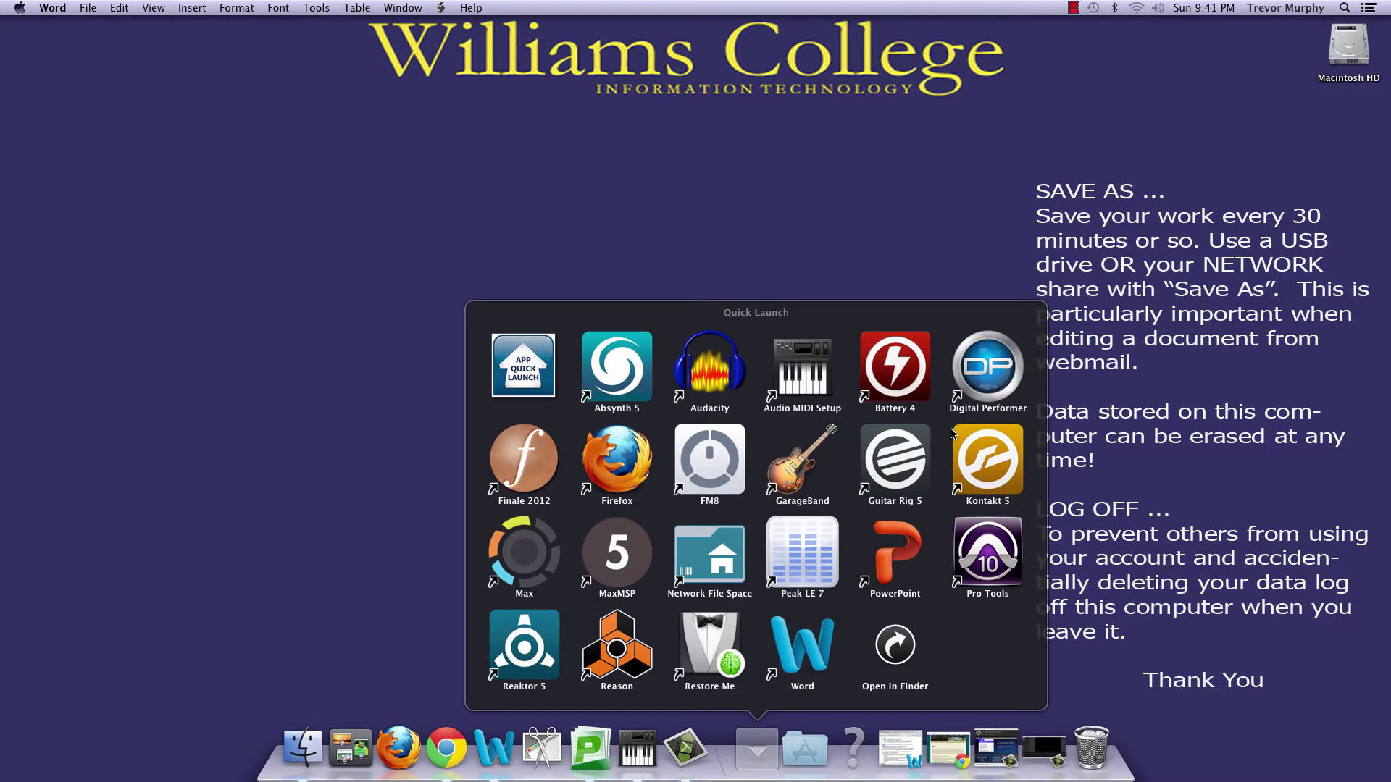
left_click(984, 385)
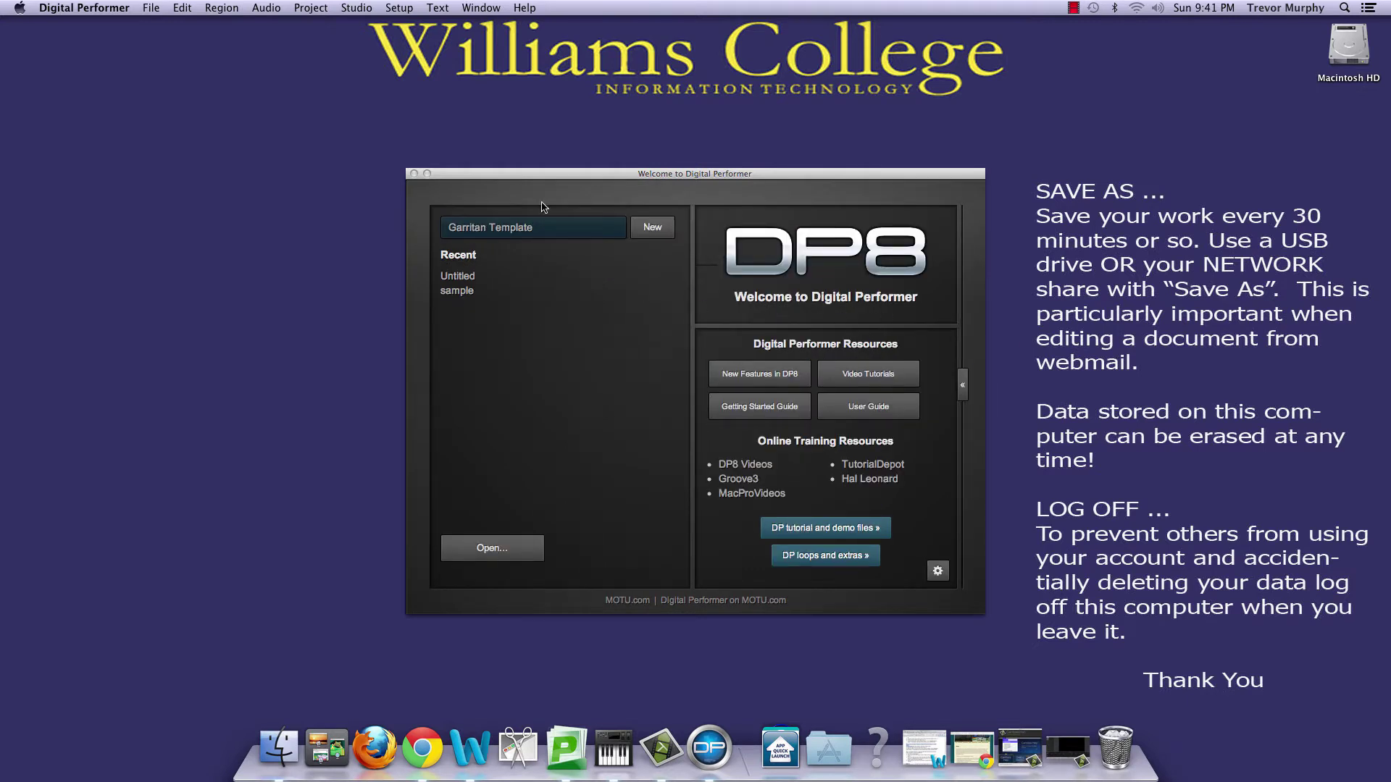
left_click(152, 13)
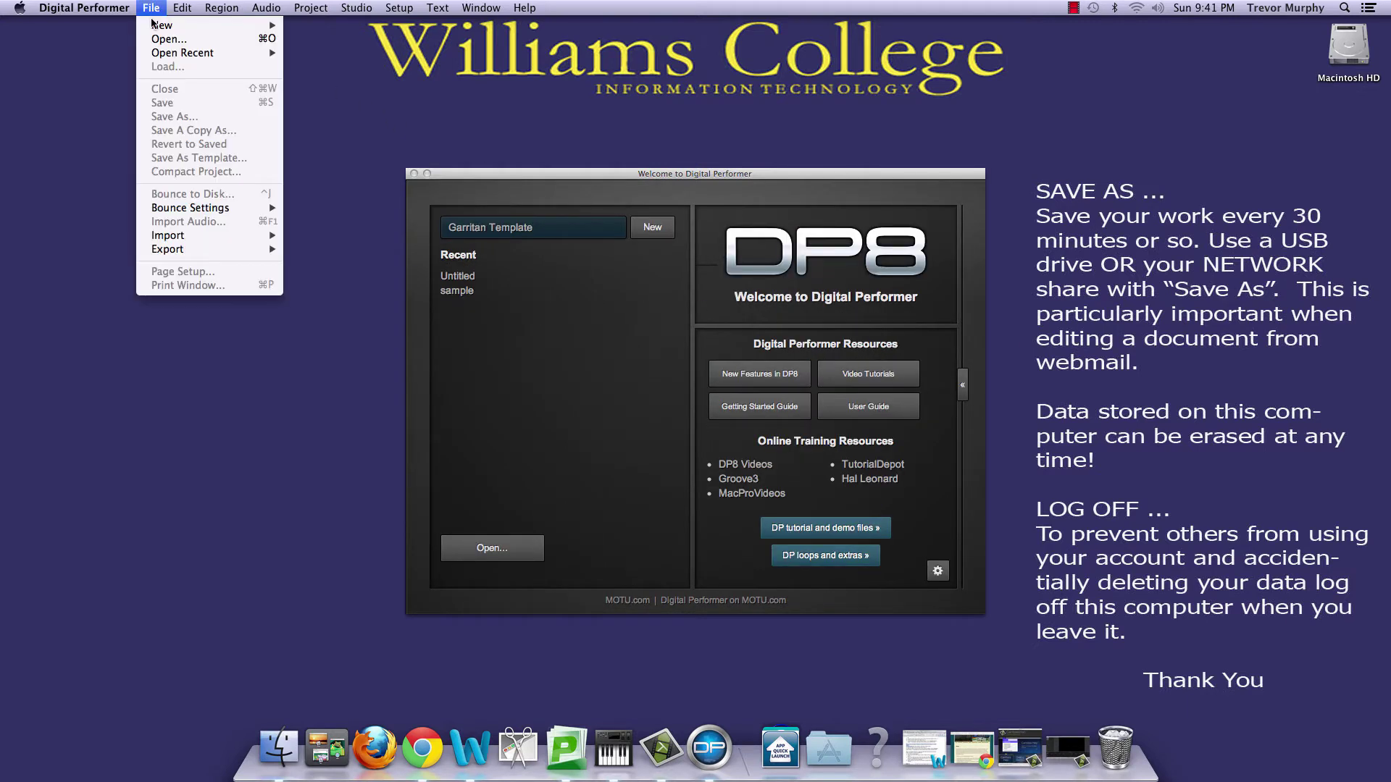
mouse_move(154, 28)
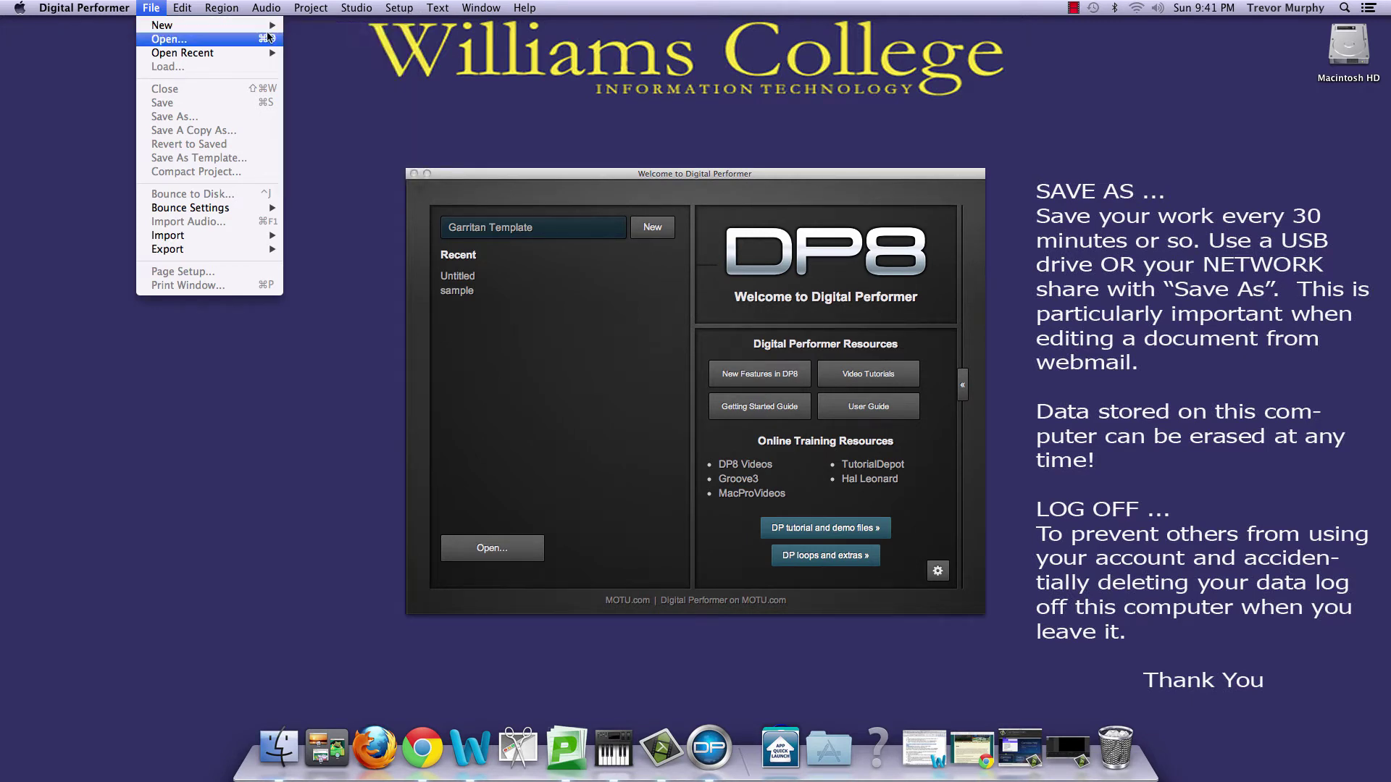
left_click(302, 35)
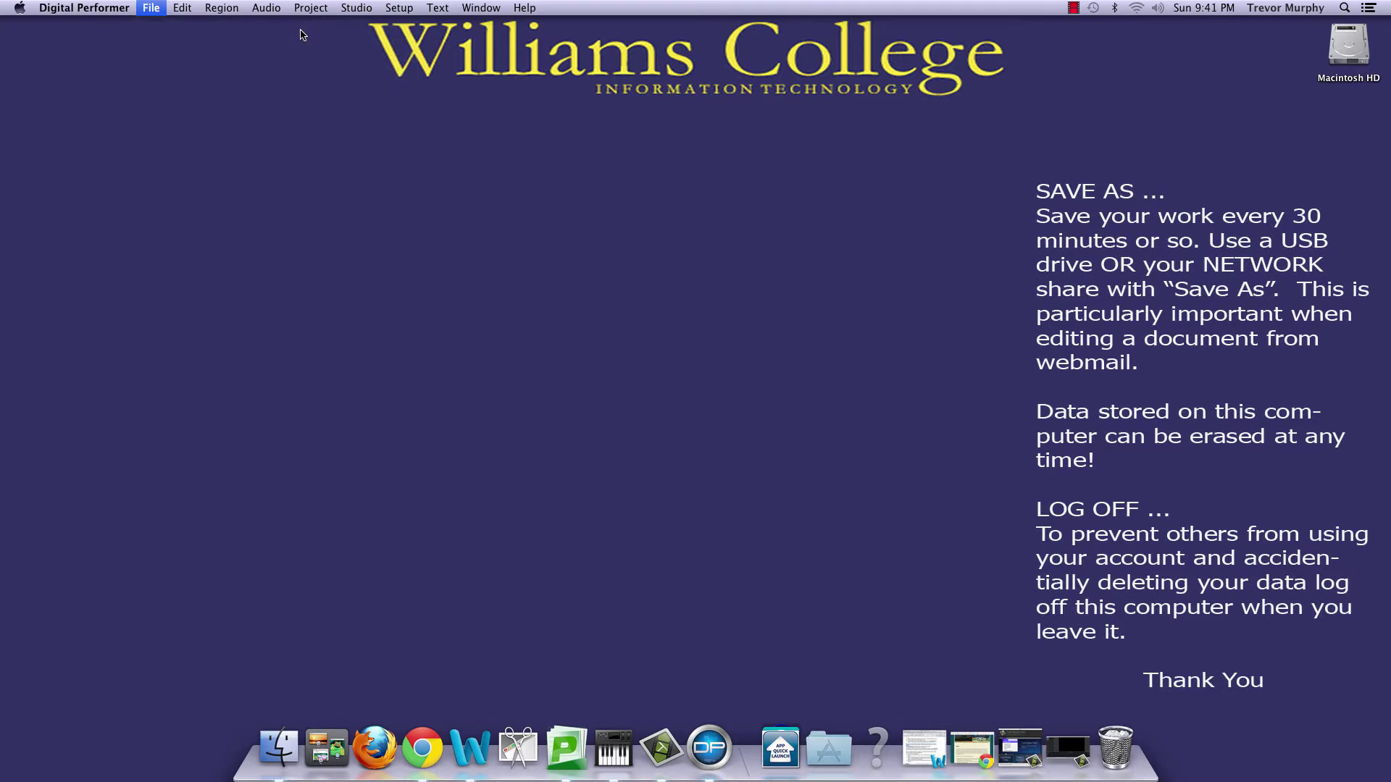
left_click(808, 267)
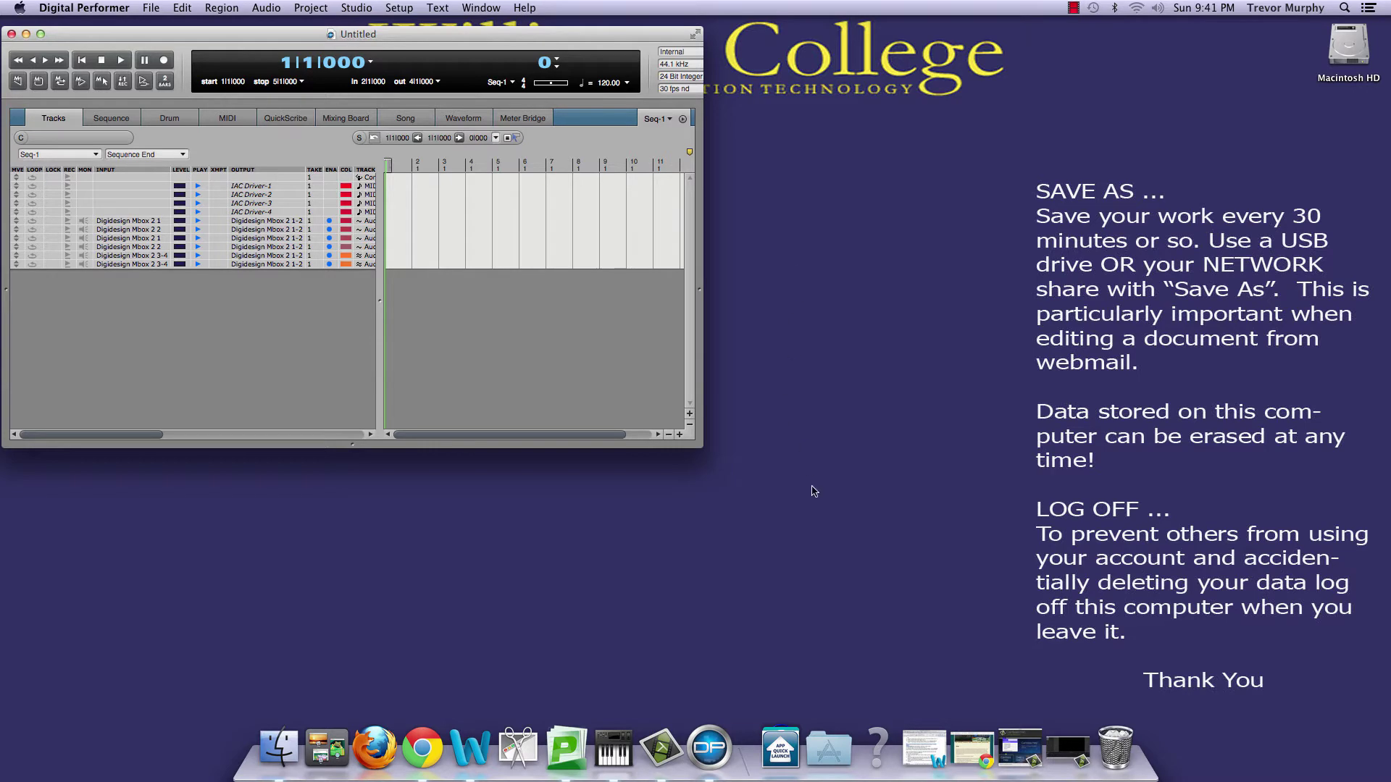
Step: Launch Reason, run it with Multi License, and dismiss the missing template song notice
left_click(788, 757)
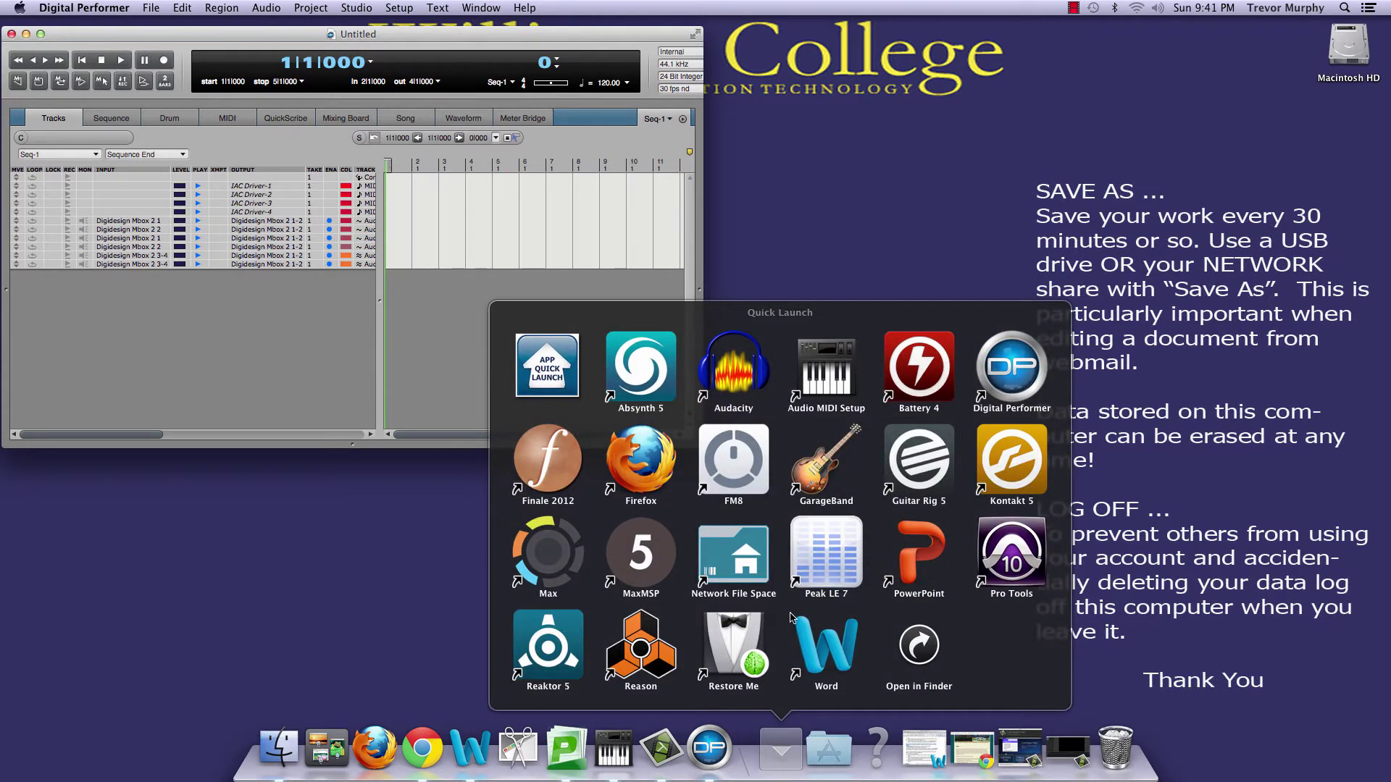
left_click(659, 657)
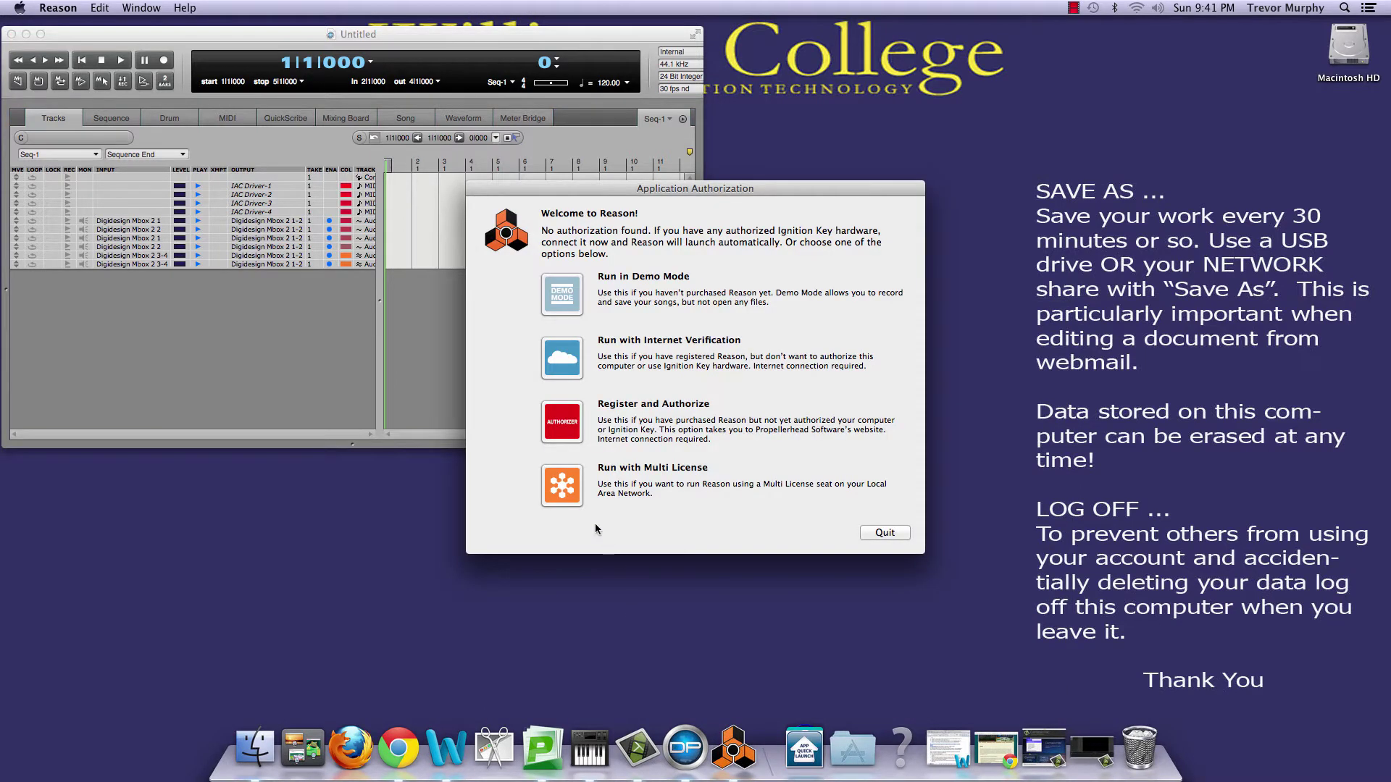
left_click(569, 500)
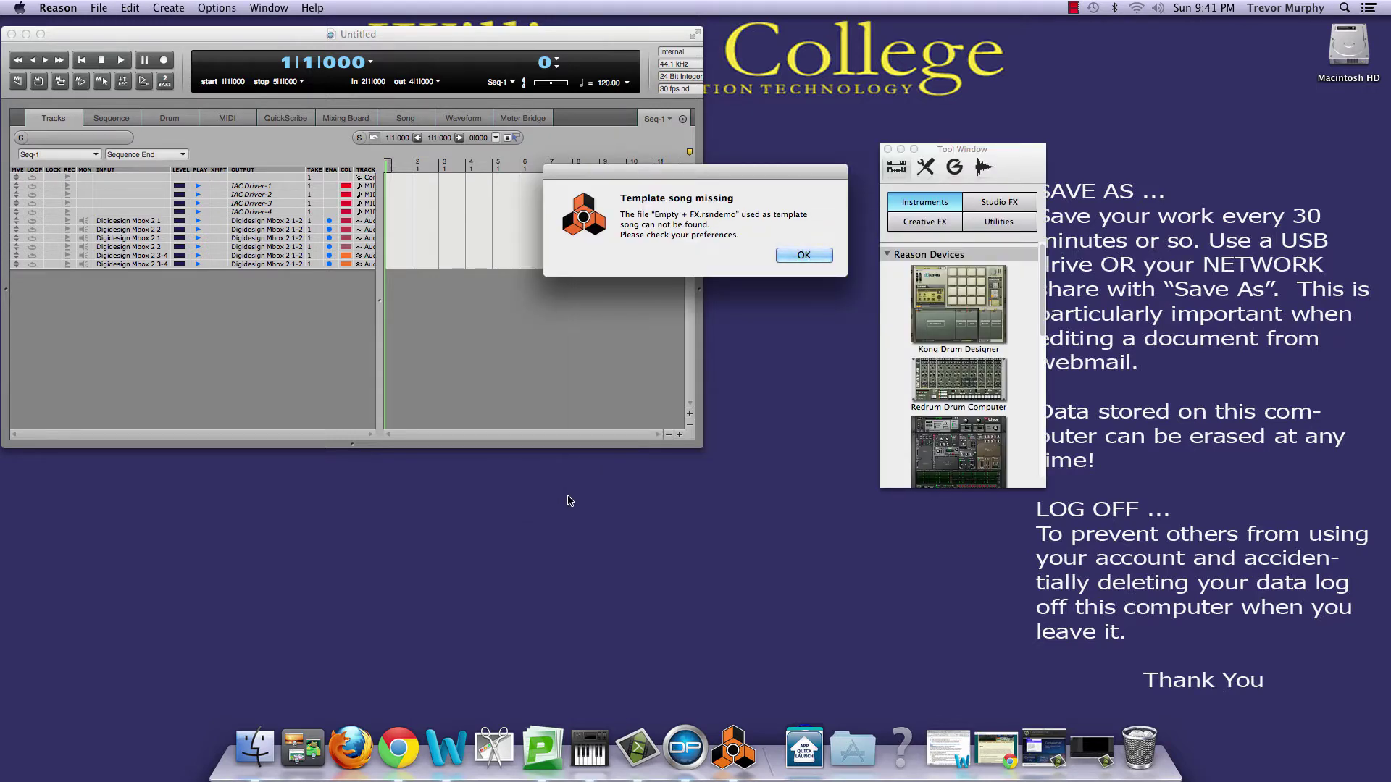
left_click(818, 258)
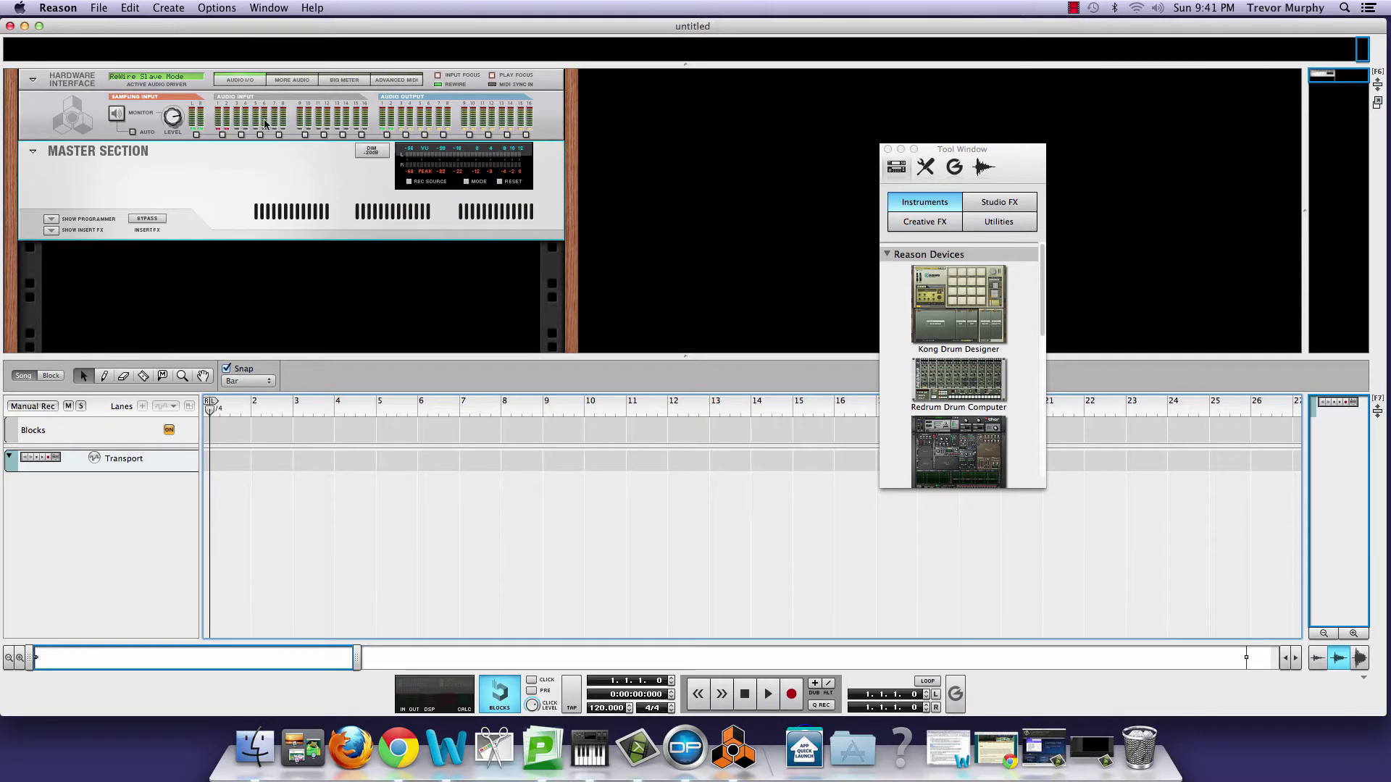
Step: Add a Mixer 14:2 device to the empty rack space below the Master Section
scroll(495, 313, "down", 1)
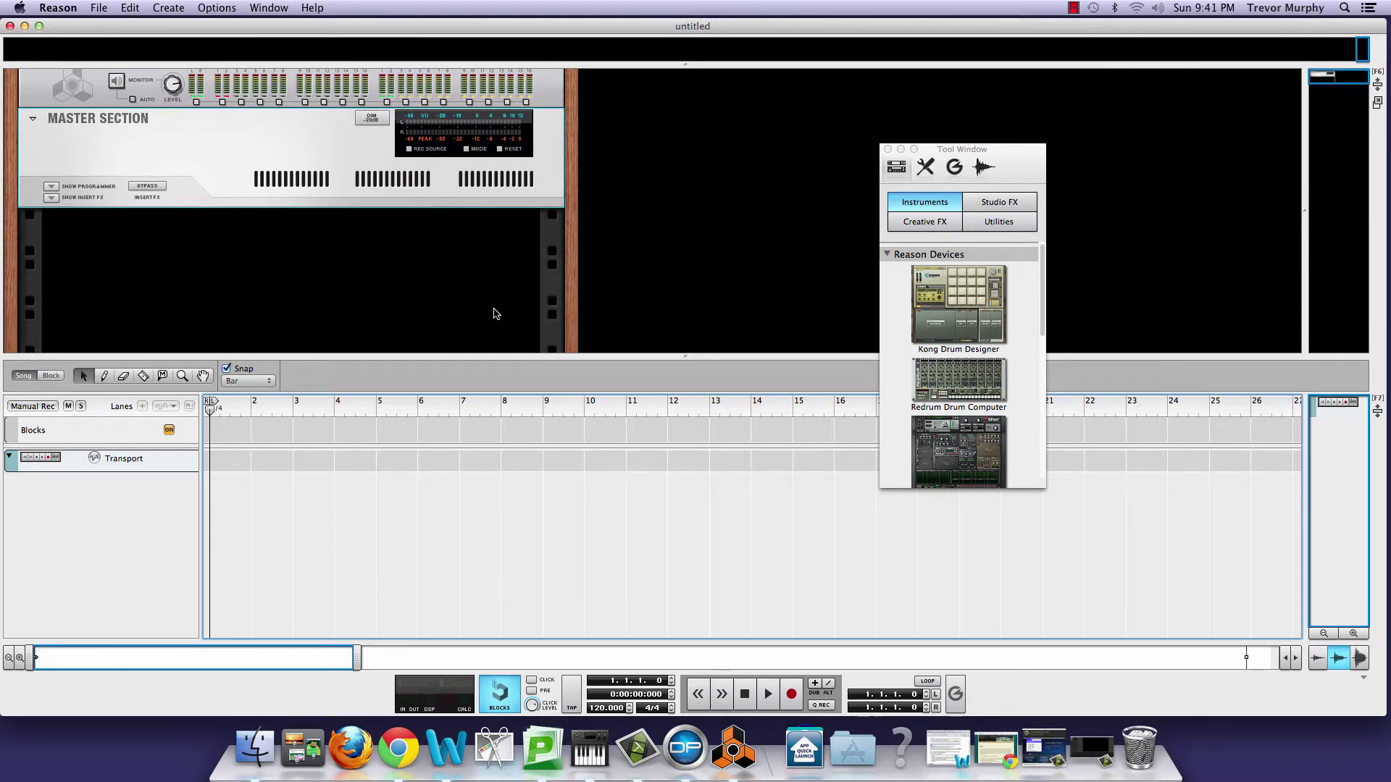
left_click(1007, 225)
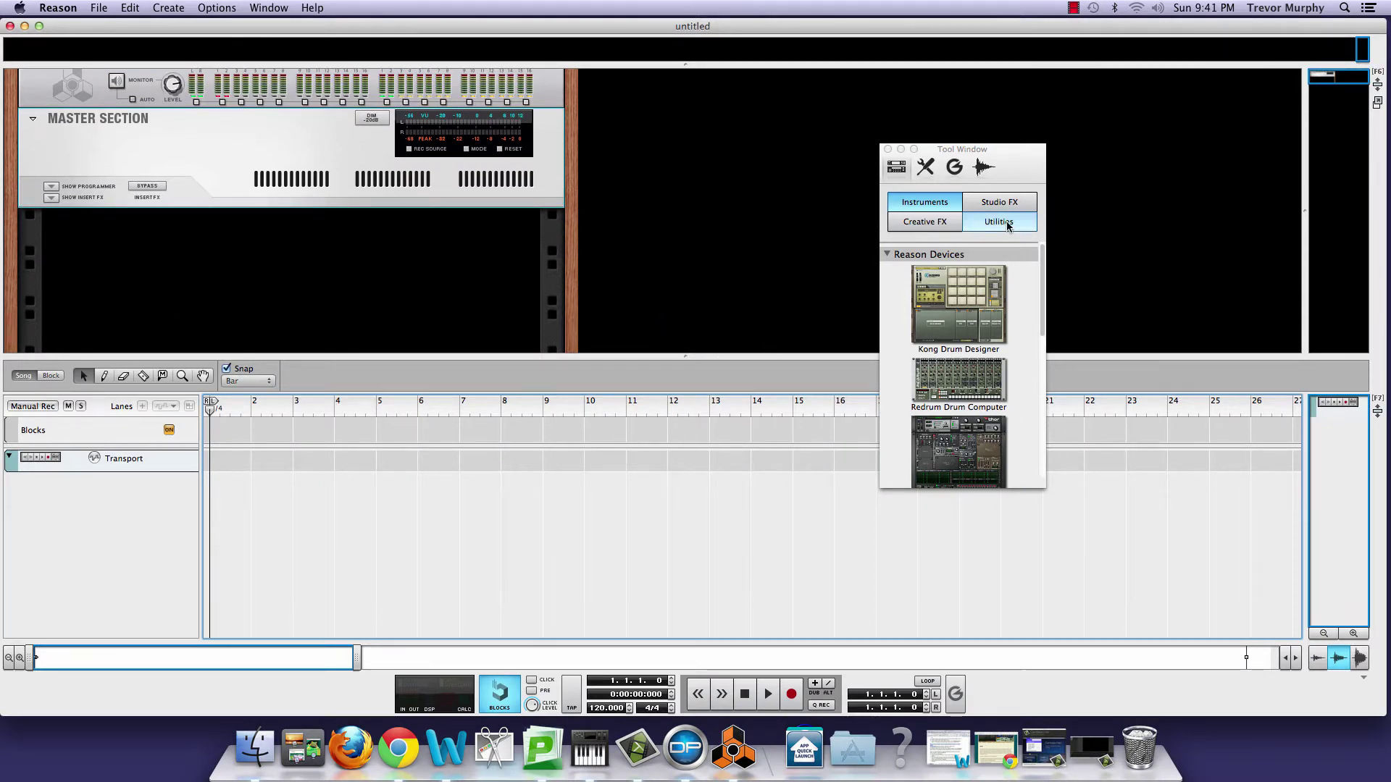
left_click_drag(959, 445, 465, 288)
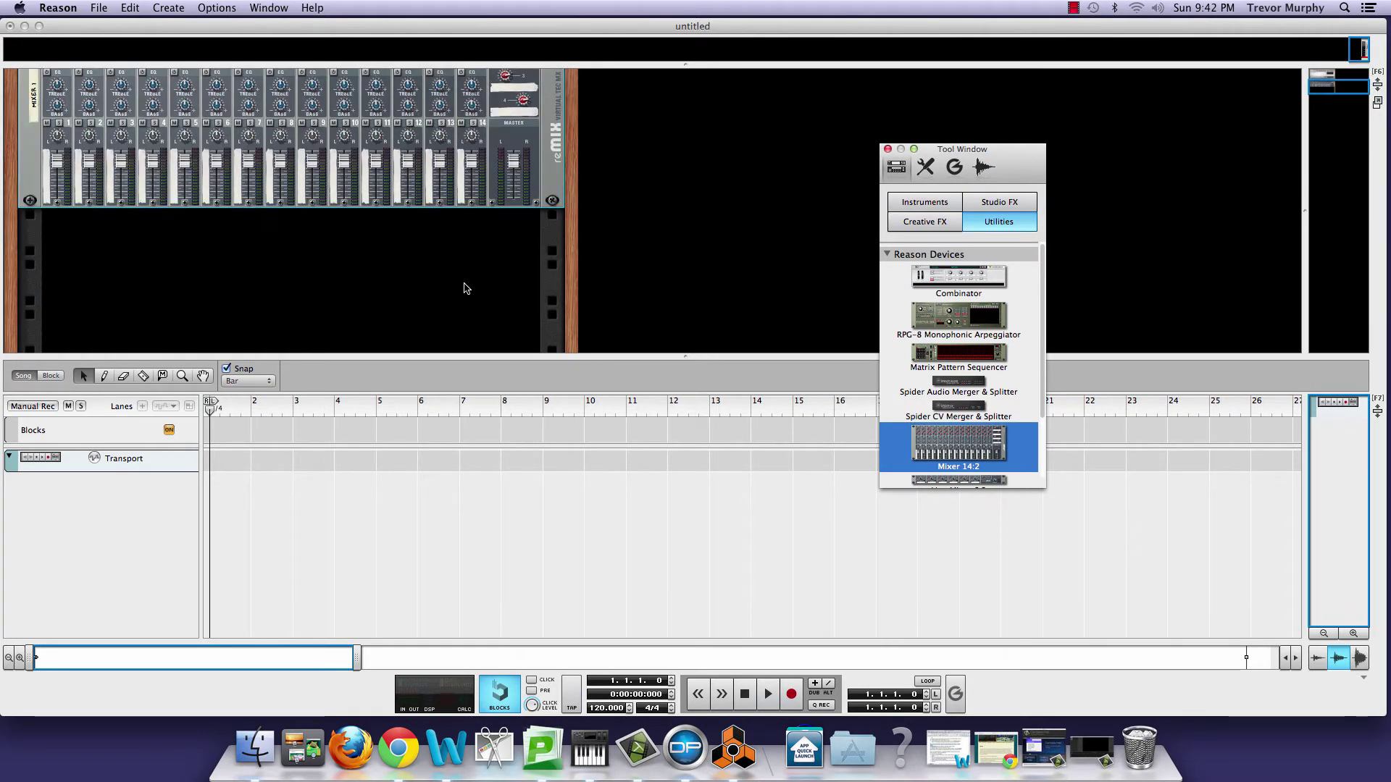
Step: Add a SubTractor Analog Synthesizer and a Malström Graintable Synthesizer to the rack
left_click(933, 206)
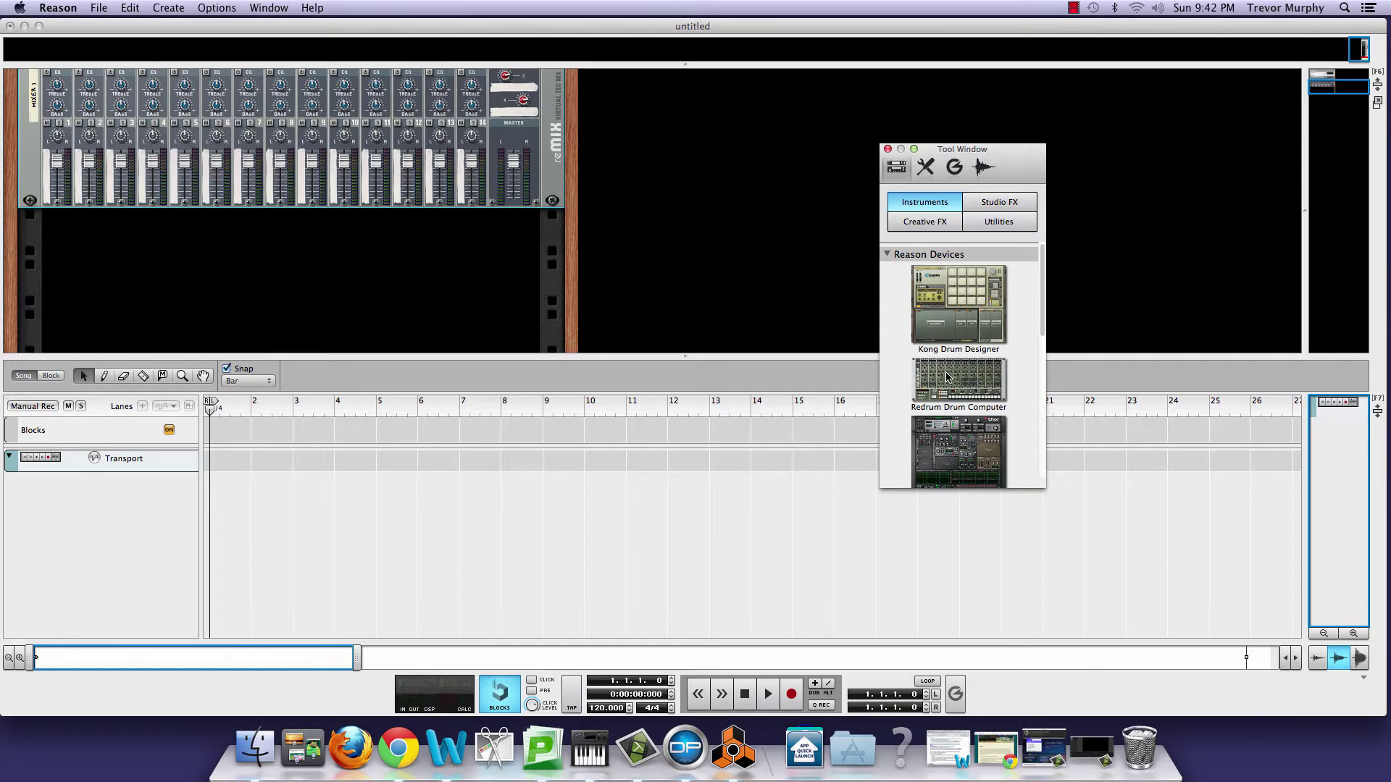
scroll(946, 377, "down", 6)
left_click_drag(947, 377, 445, 271)
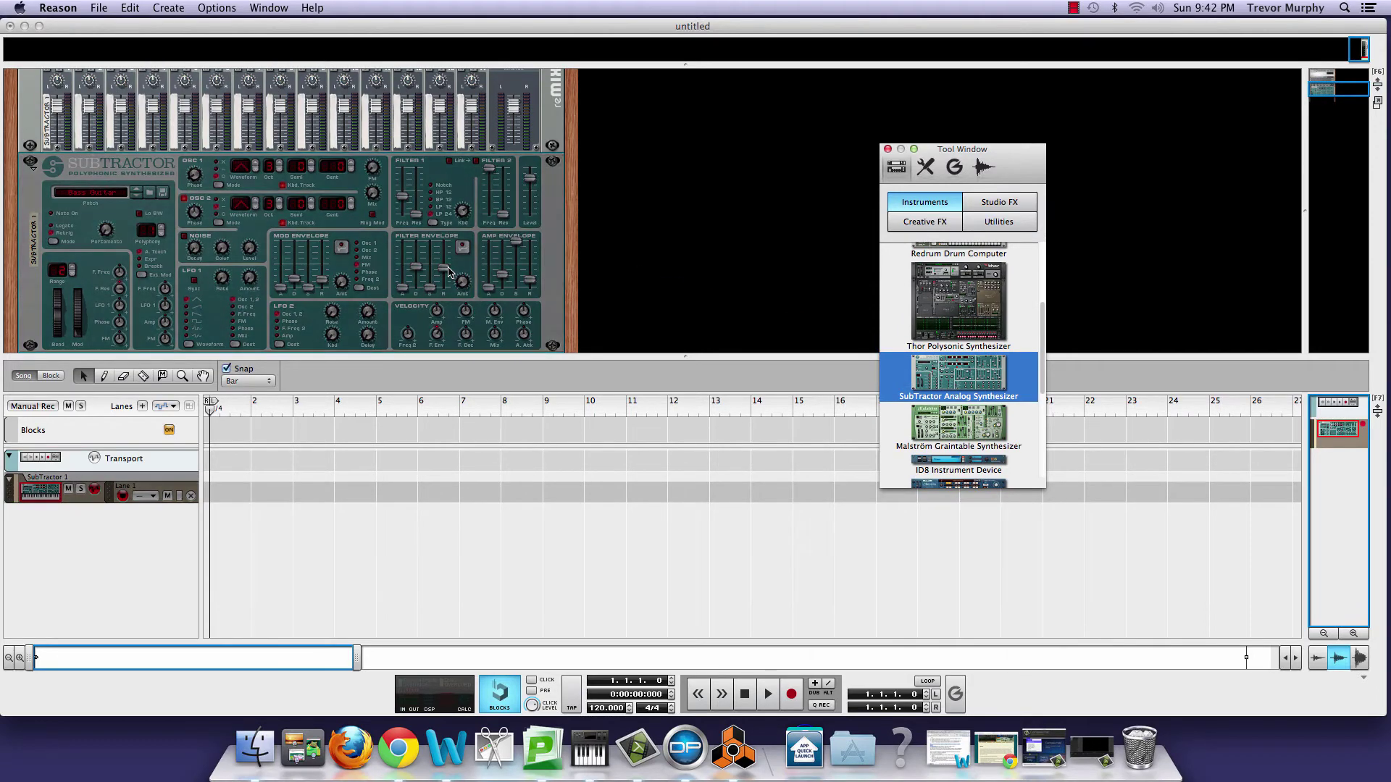
left_click_drag(957, 428, 431, 291)
scroll(464, 253, "up", 10)
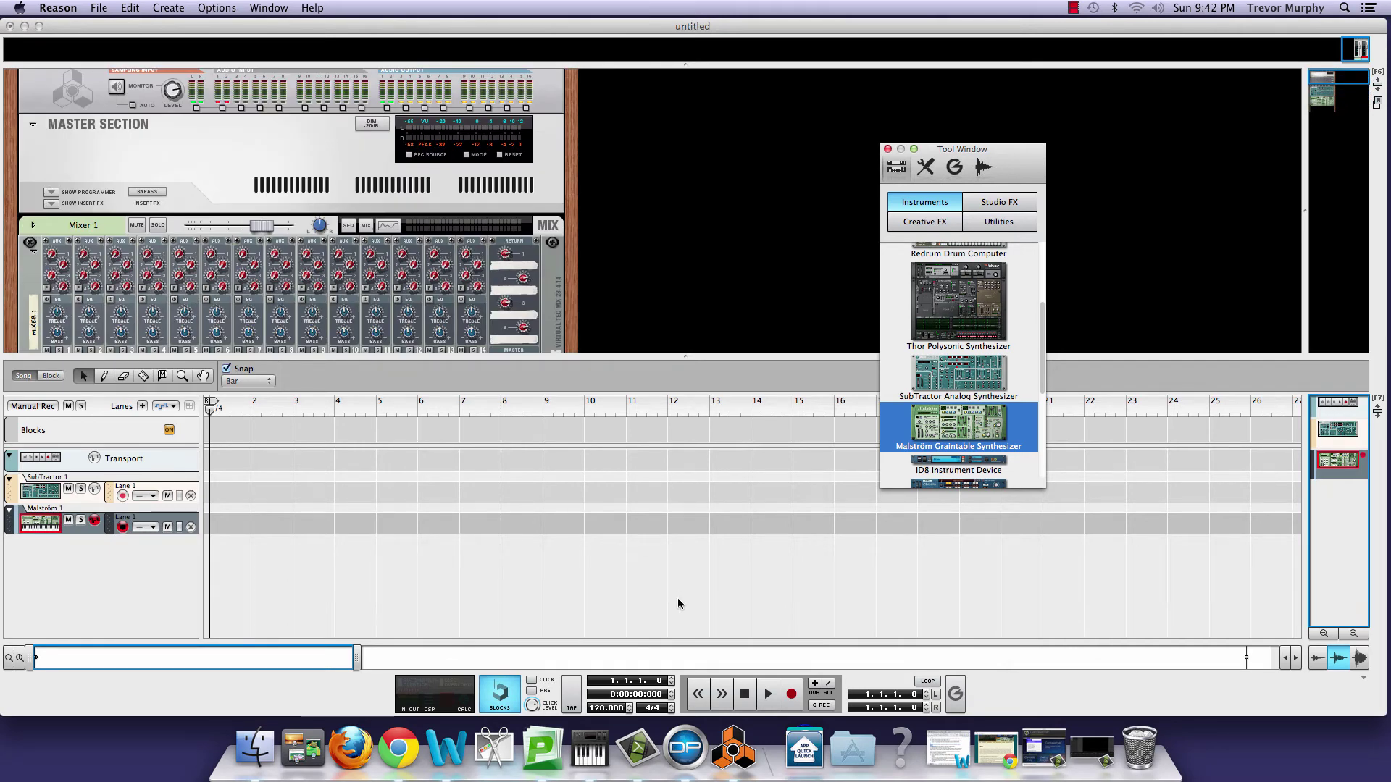
Step: Switch to Digital Performer and add an aux track whose input is a new stereo bundle, Reason:Mix L 1-Mix R 2
left_click(684, 746)
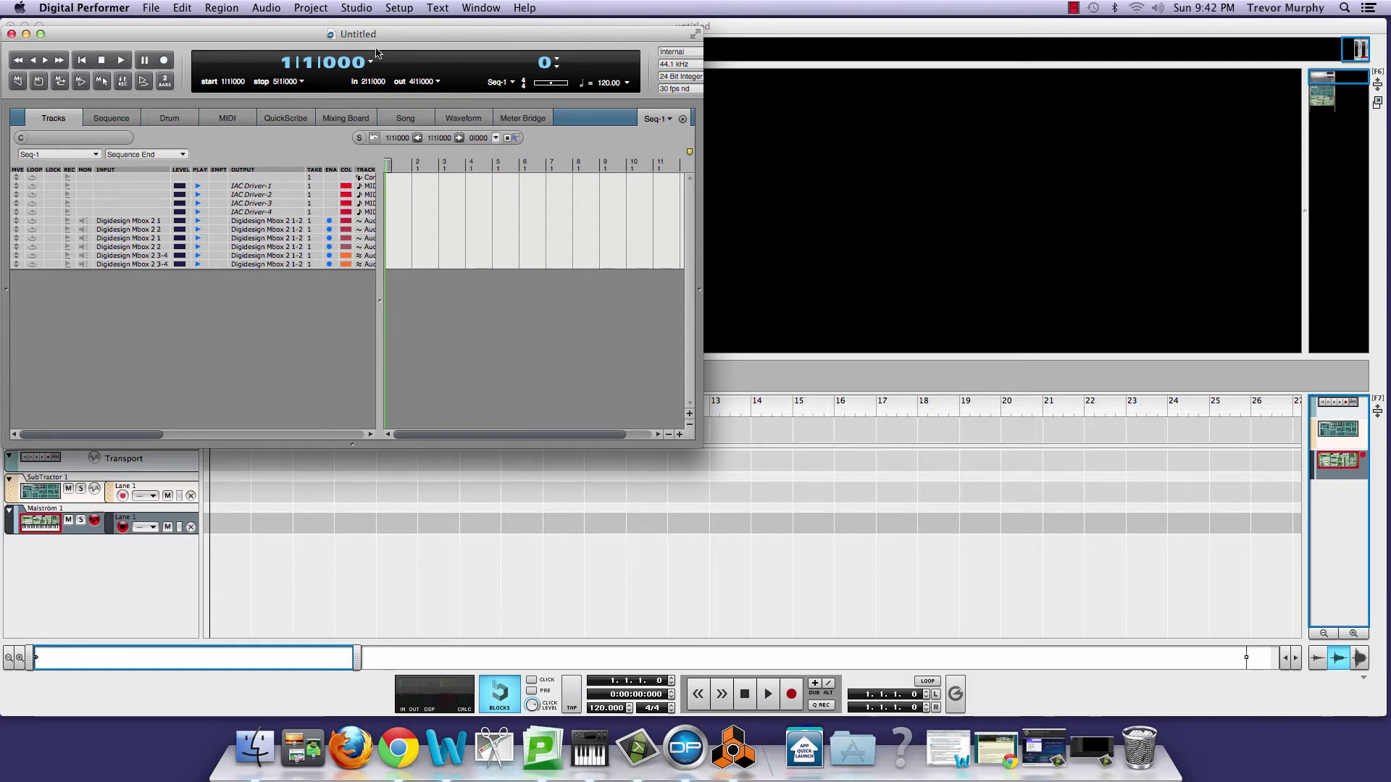
left_click(312, 9)
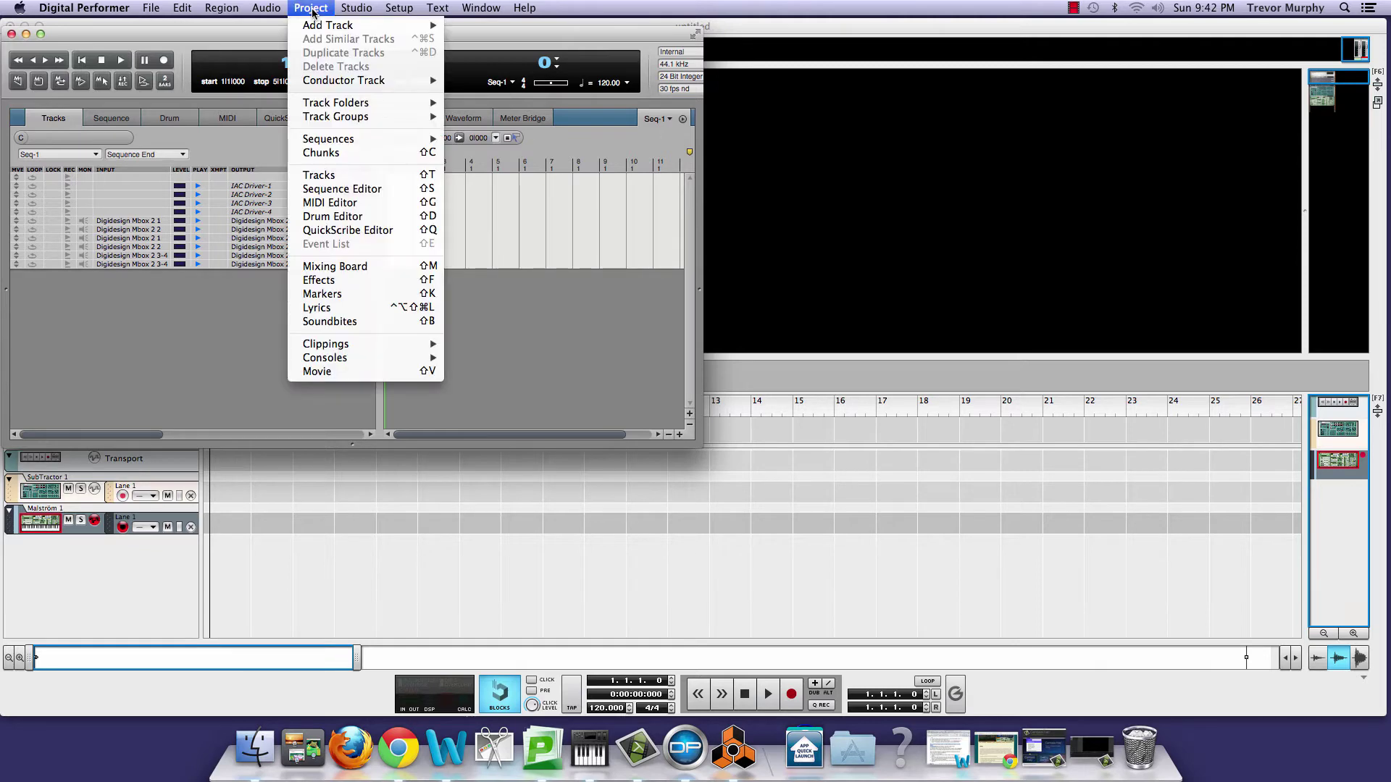
mouse_move(316, 26)
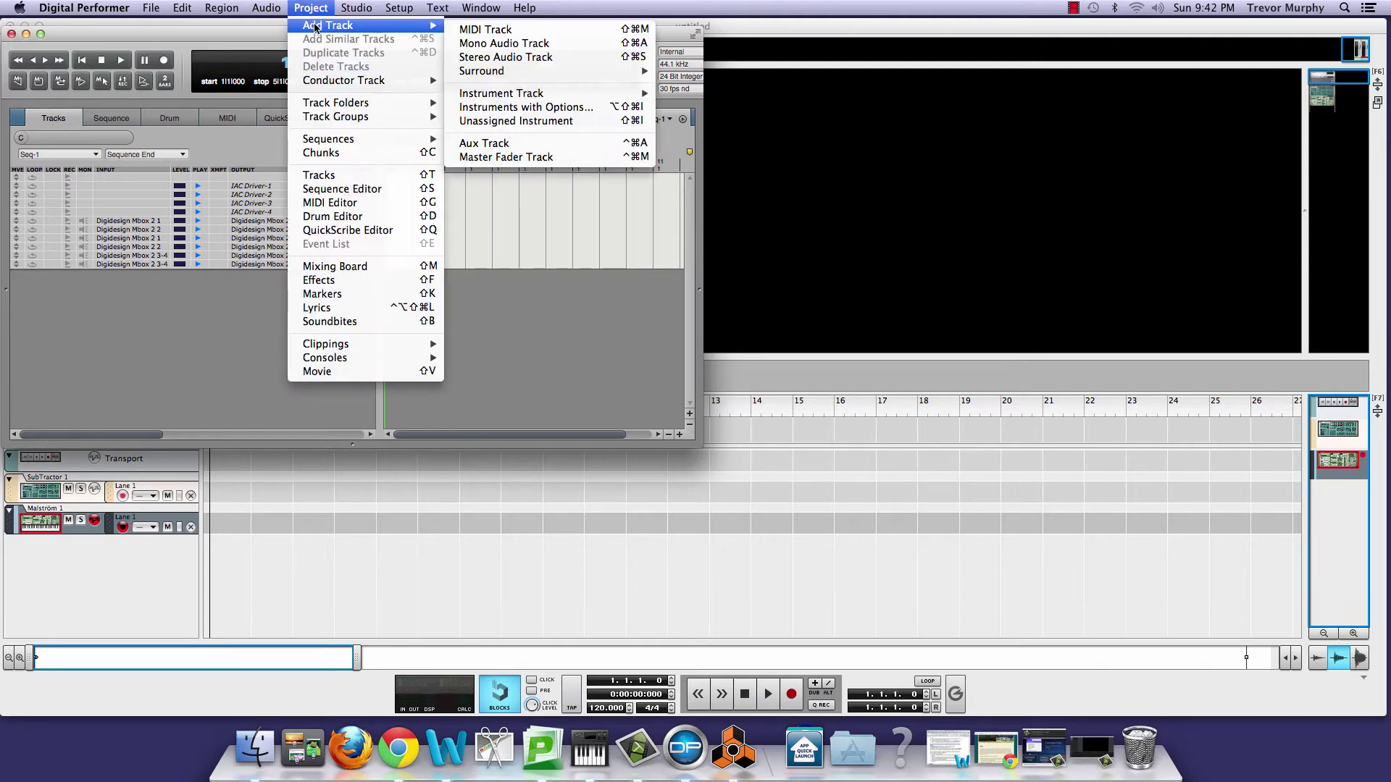
left_click(560, 146)
left_click(144, 274)
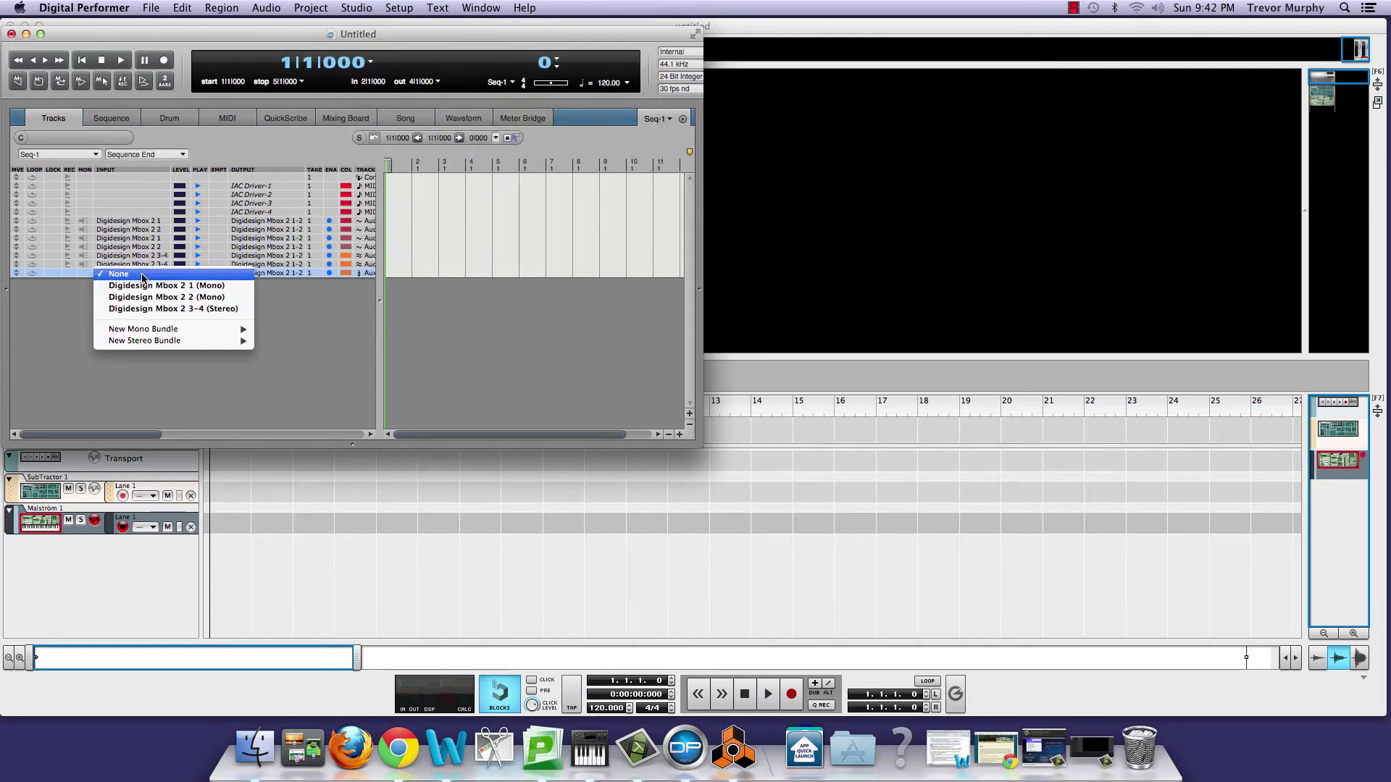
mouse_move(147, 345)
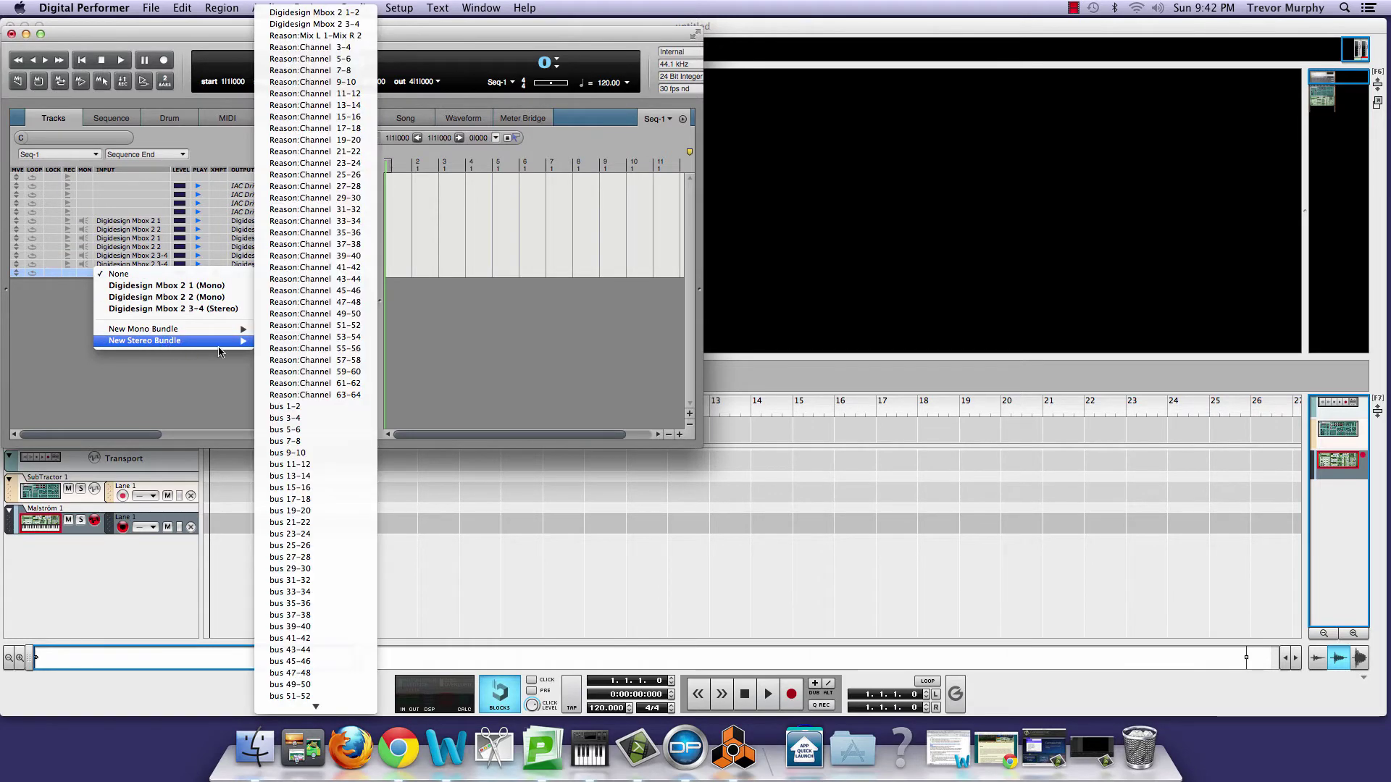
left_click(330, 37)
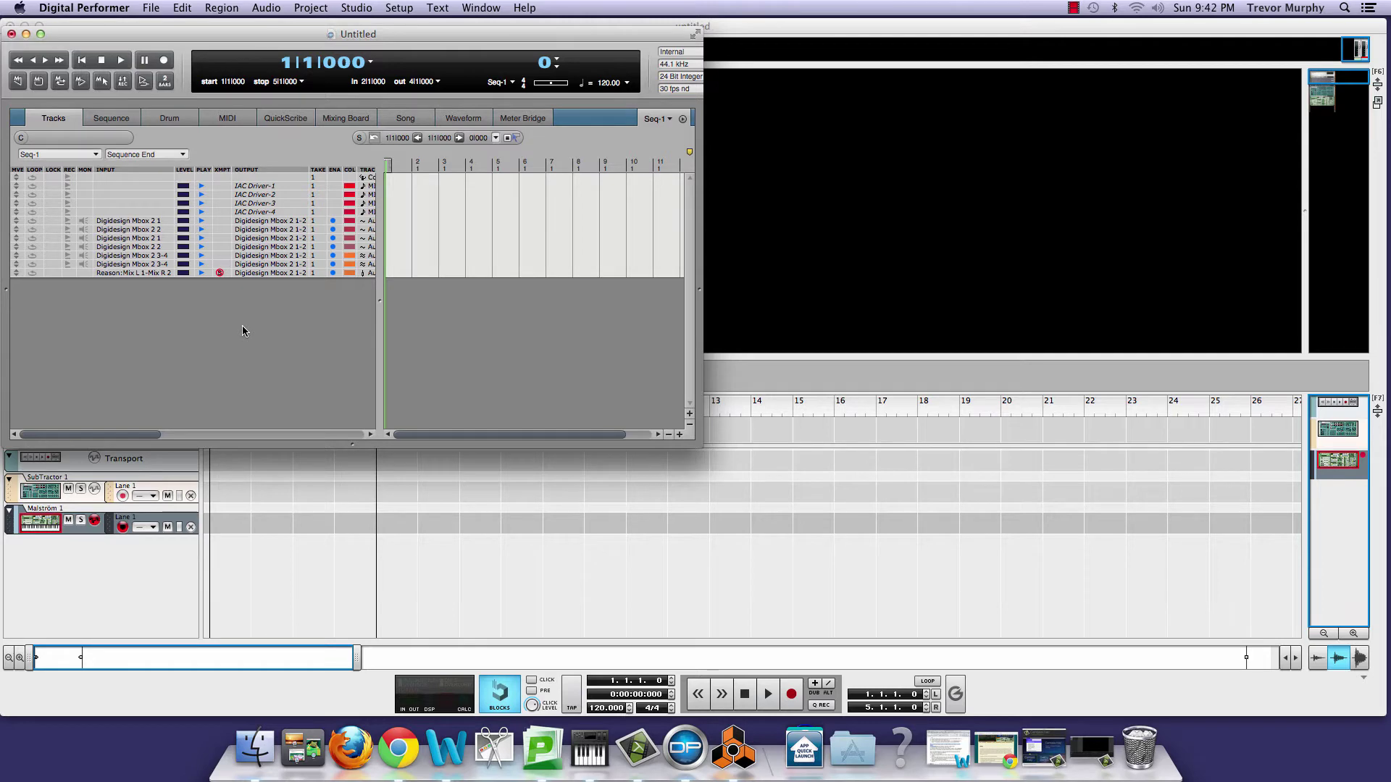
Step: Add a MIDI track and set its output to Reason: bus 6-SubTractor 1
left_click(310, 8)
mouse_move(389, 32)
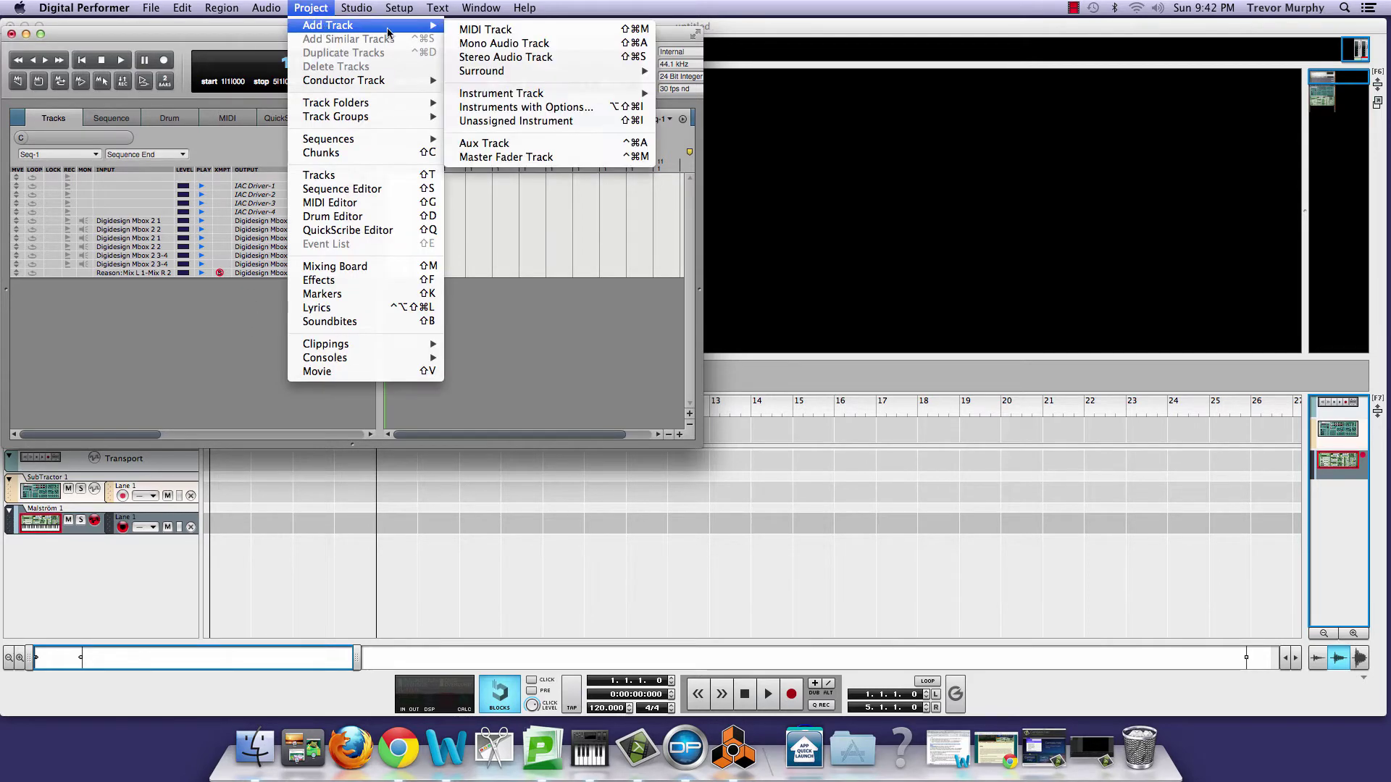
left_click(465, 30)
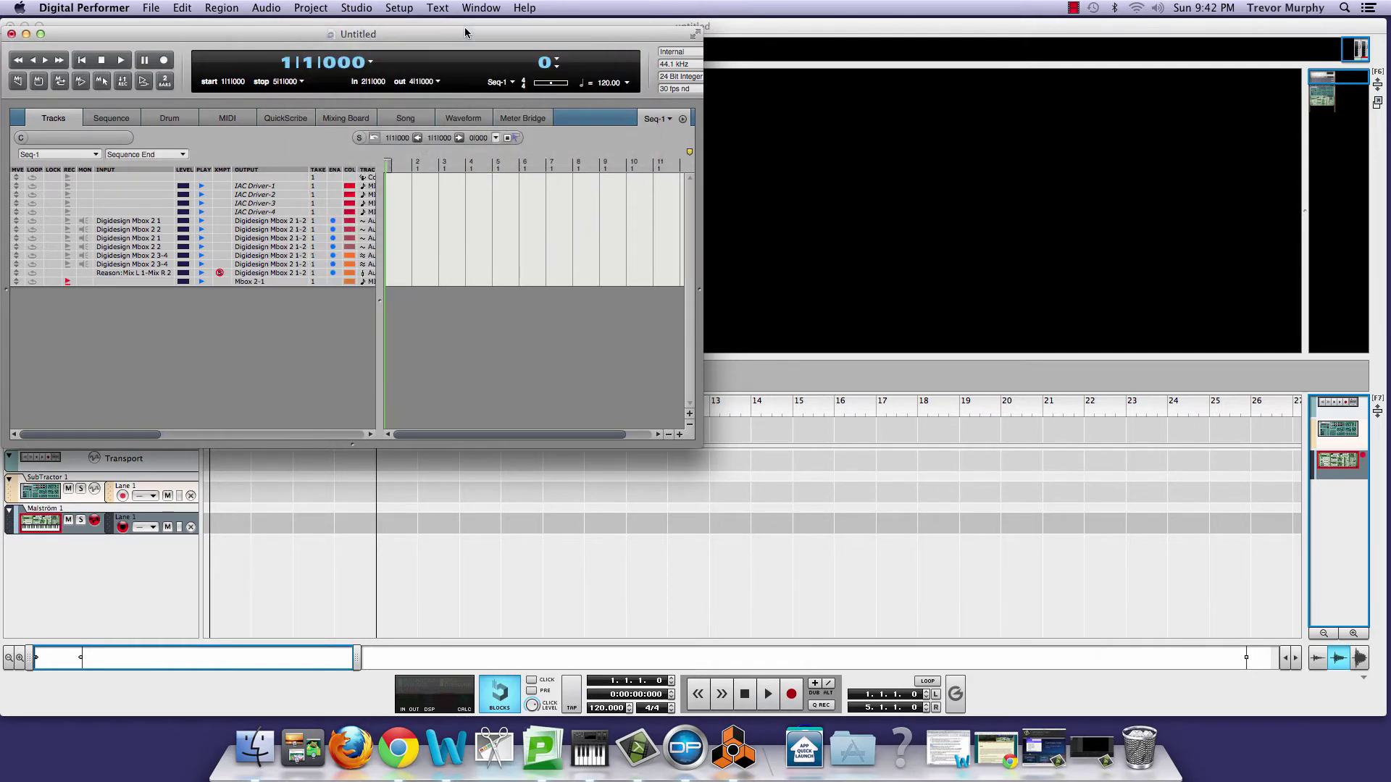
left_click(268, 283)
mouse_move(279, 266)
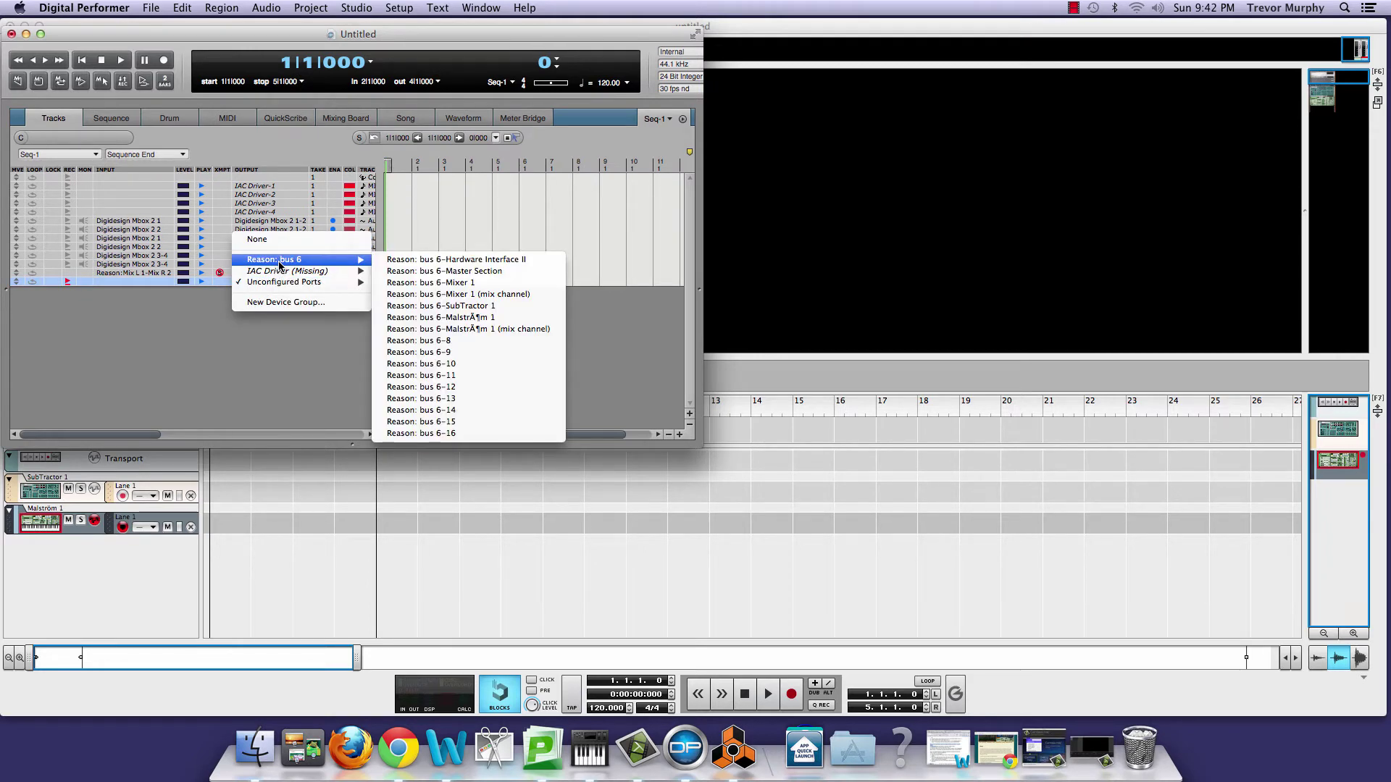
left_click(435, 305)
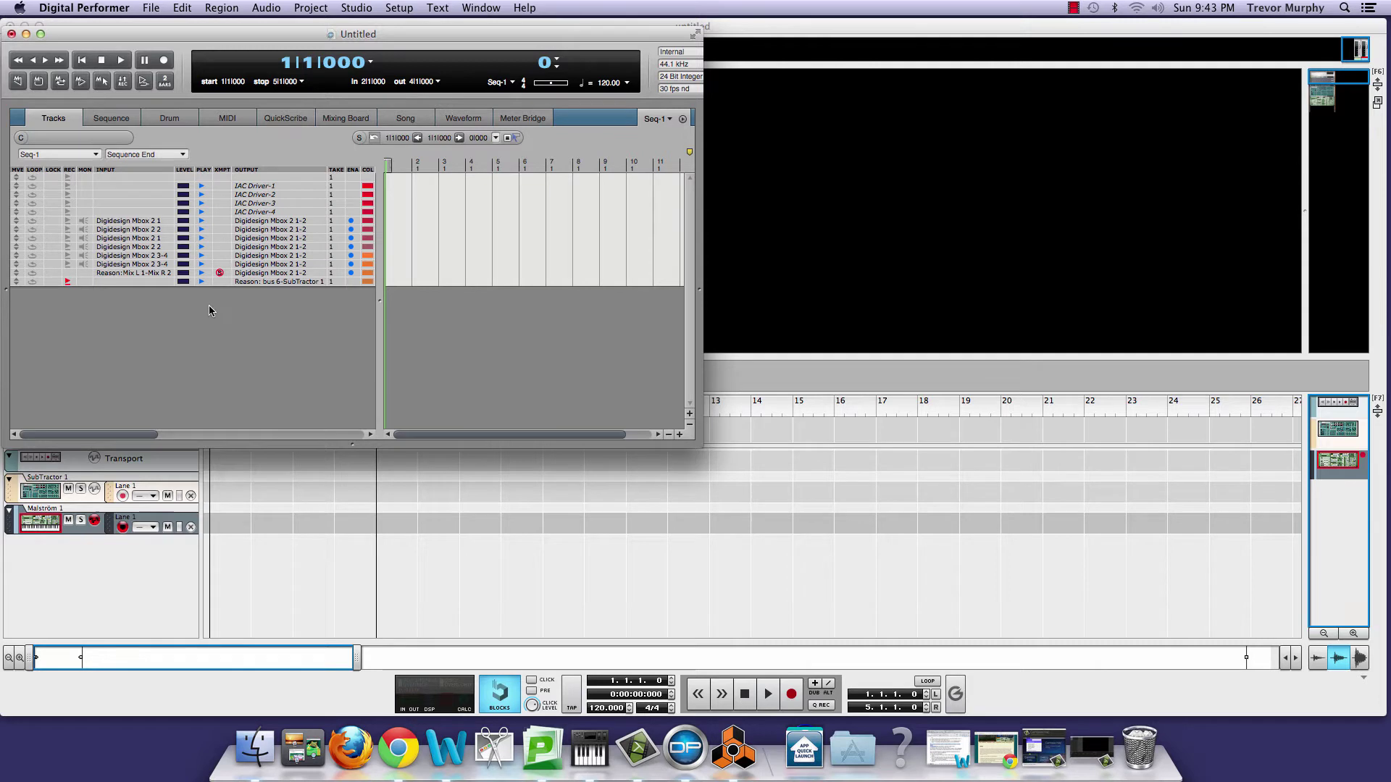
Step: Add a second MIDI track and set its output to Reason: bus 6-Malström 1
left_click(311, 8)
mouse_move(320, 26)
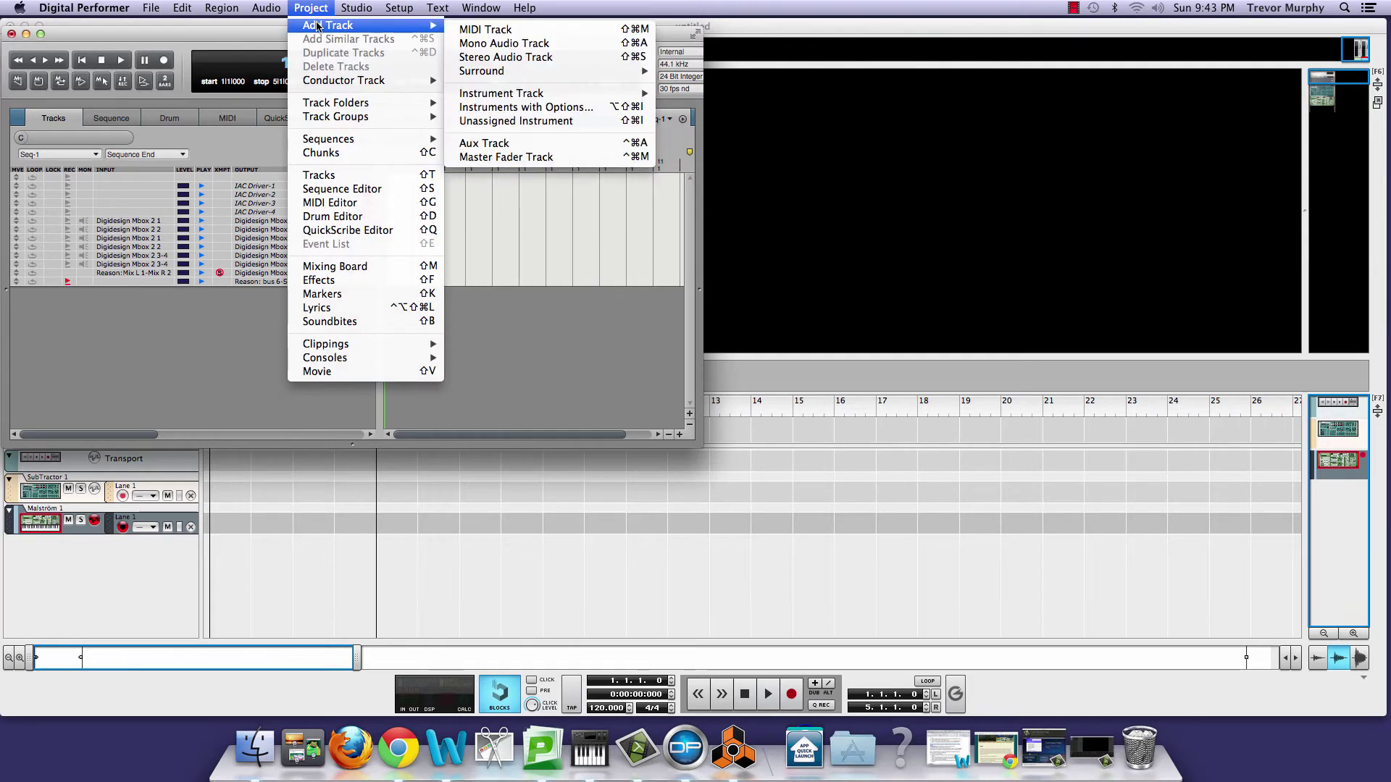
left_click(472, 30)
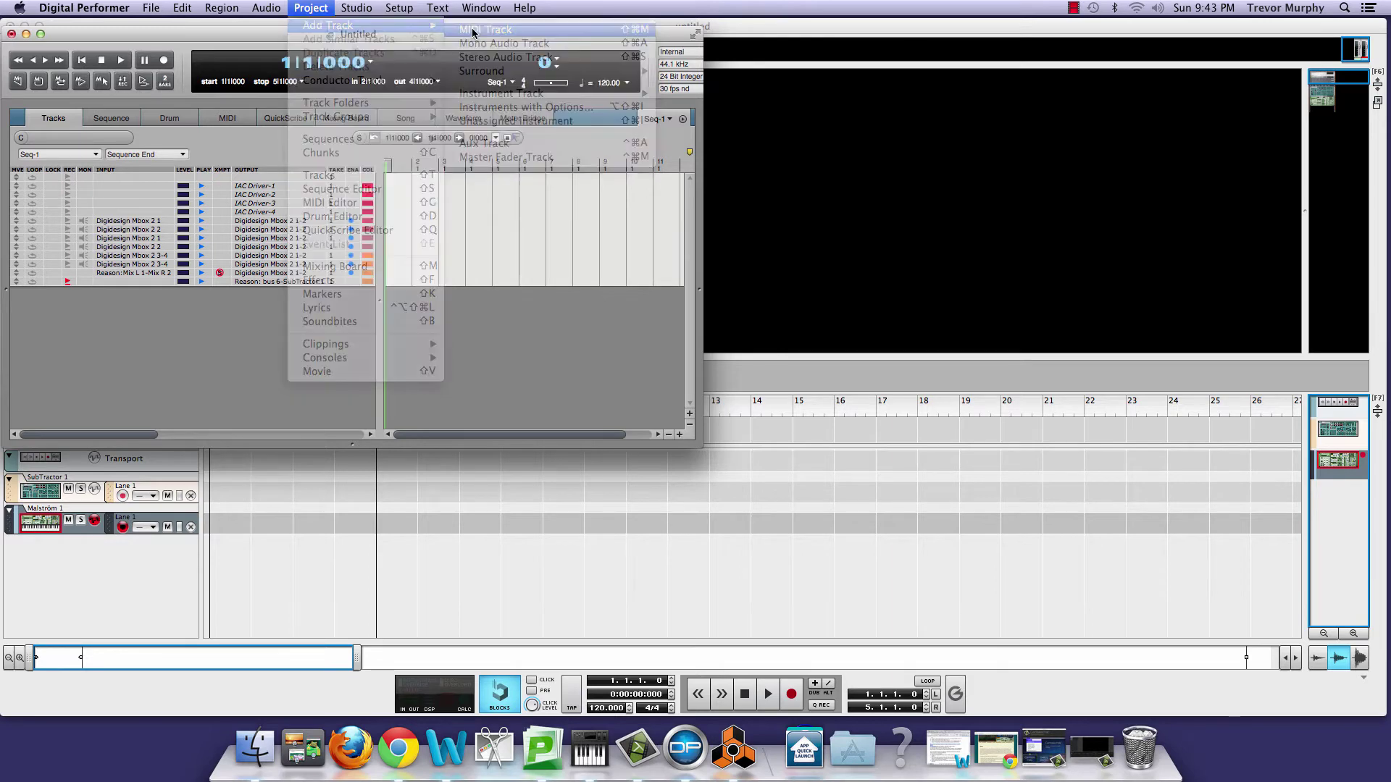
left_click(258, 291)
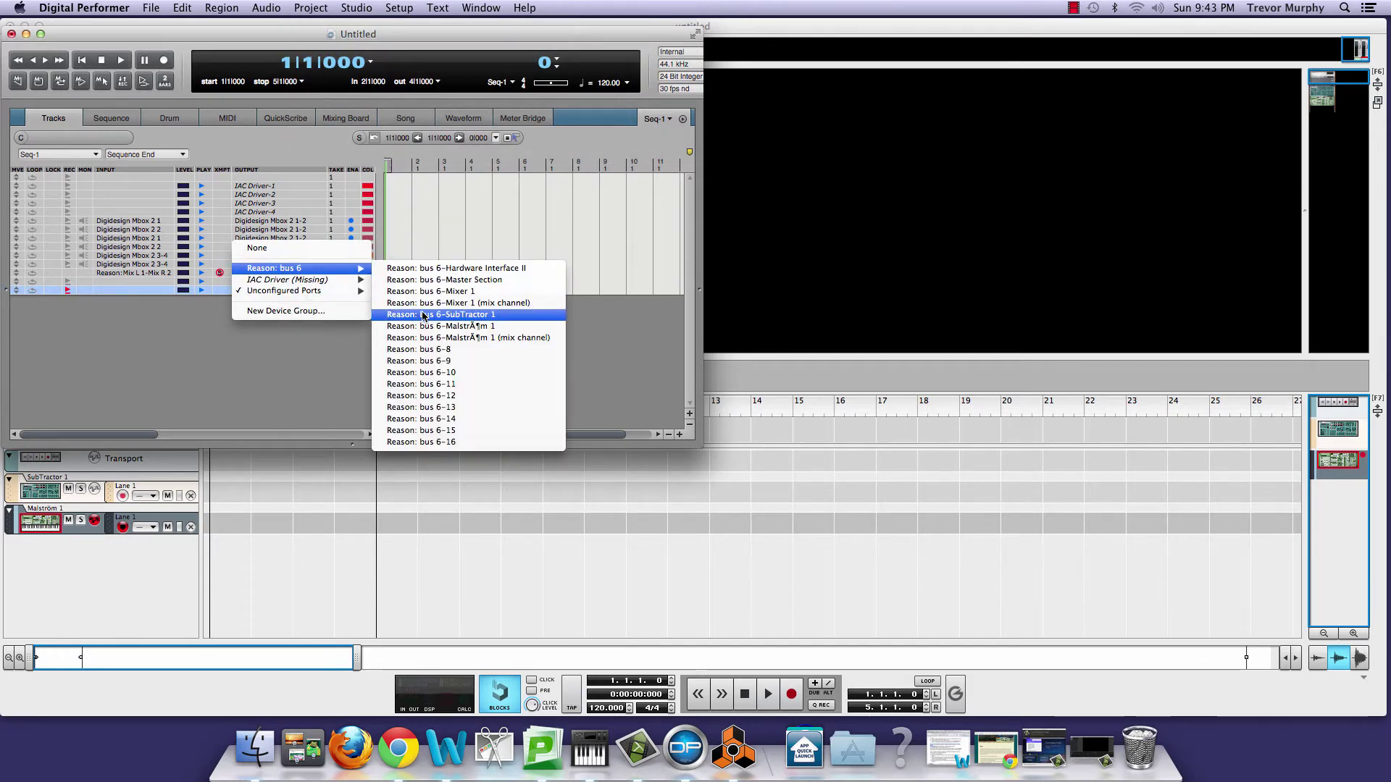
left_click(418, 327)
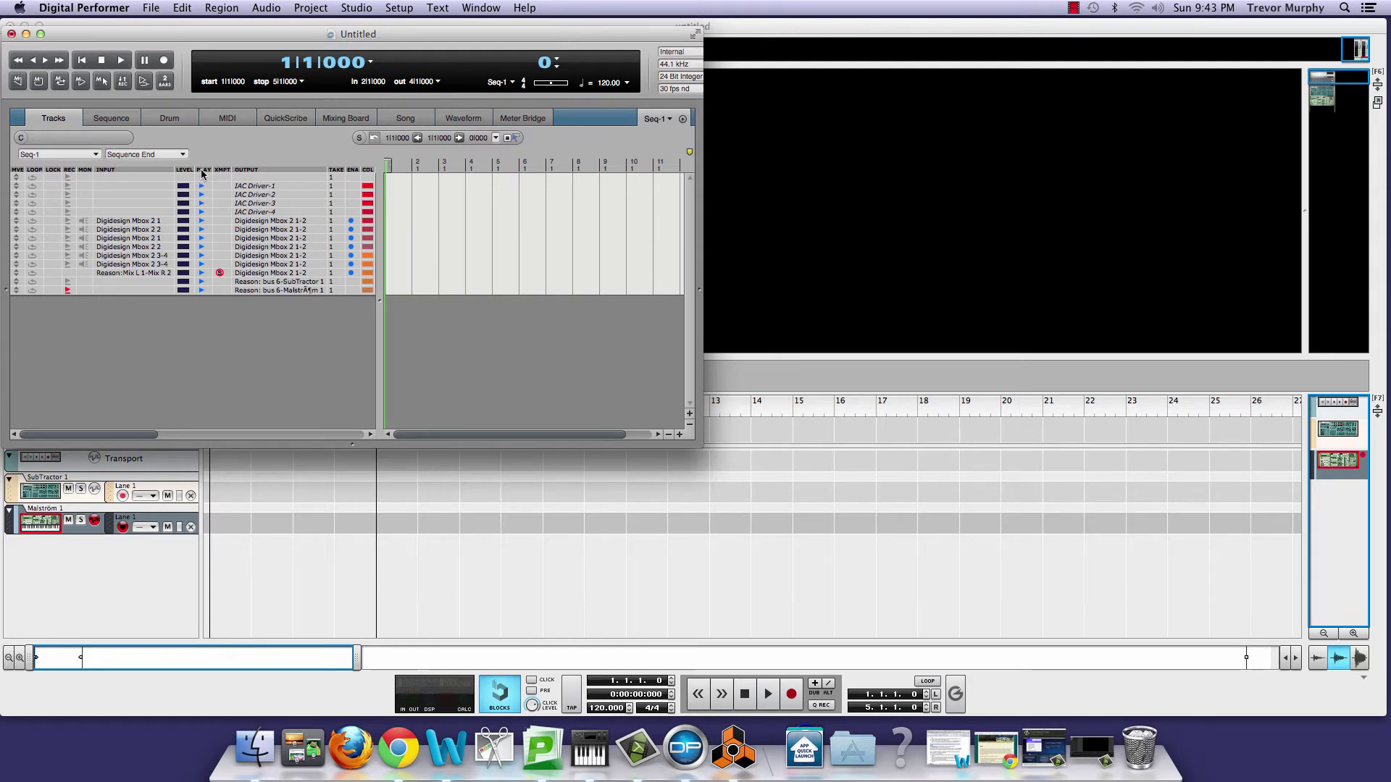
Step: Record a MIDI take about three bars long on the Malström track, and another from the sequence start on the SubTractor track
left_click(166, 62)
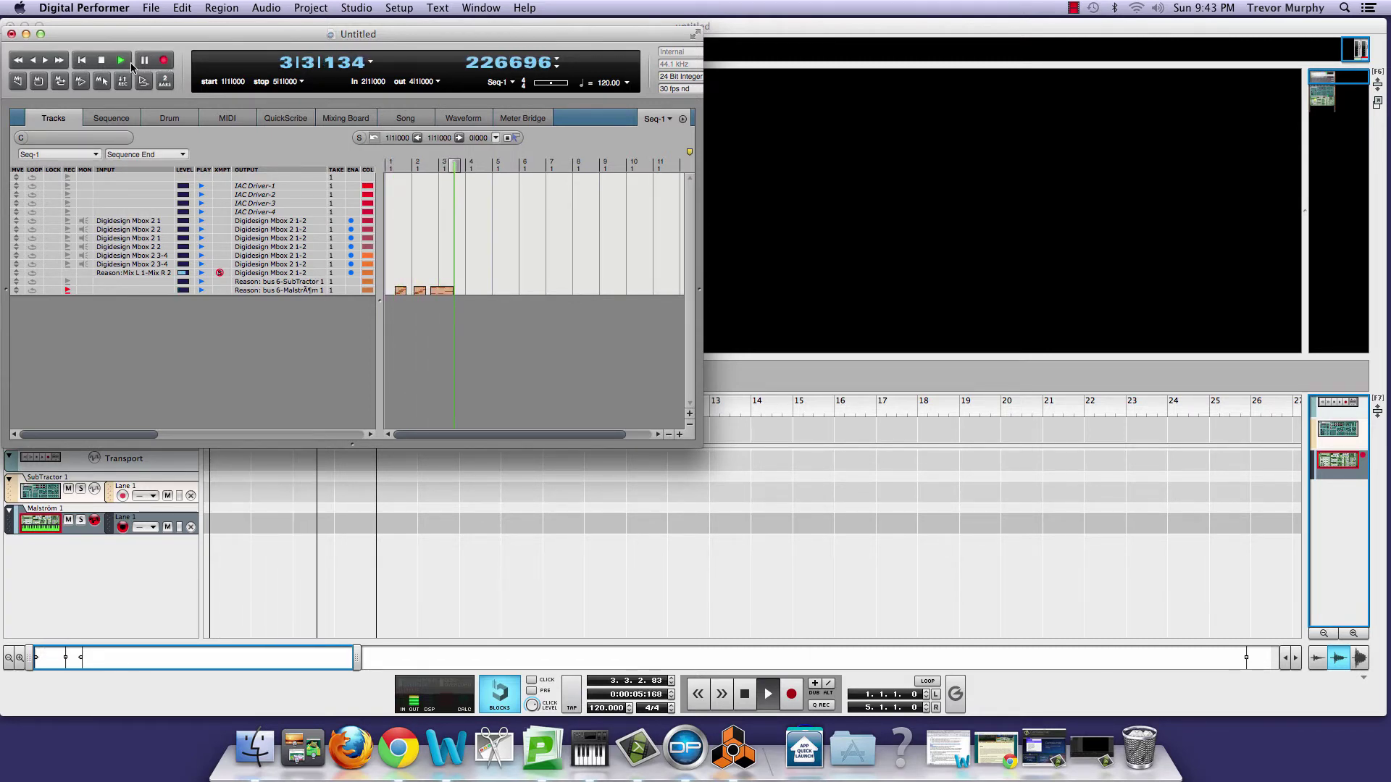
left_click(101, 62)
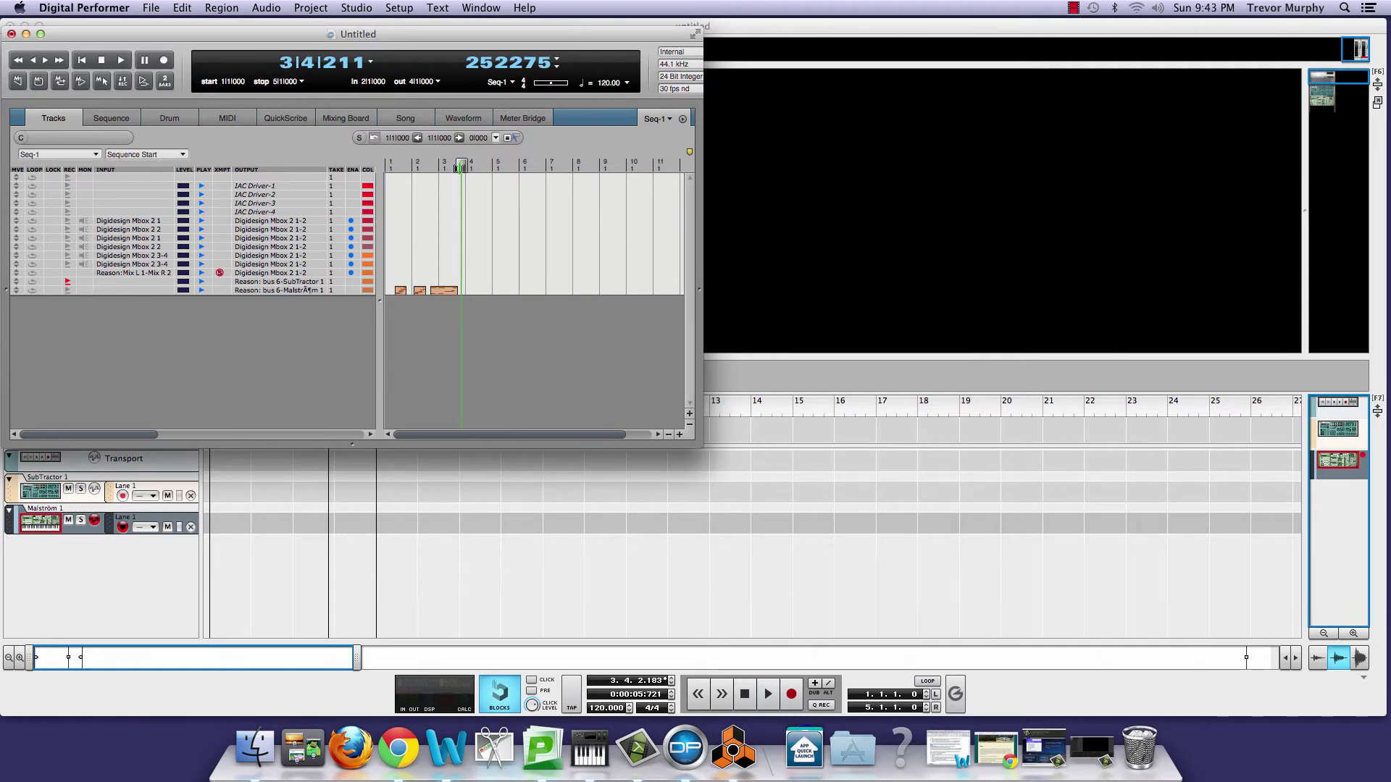
key("Return")
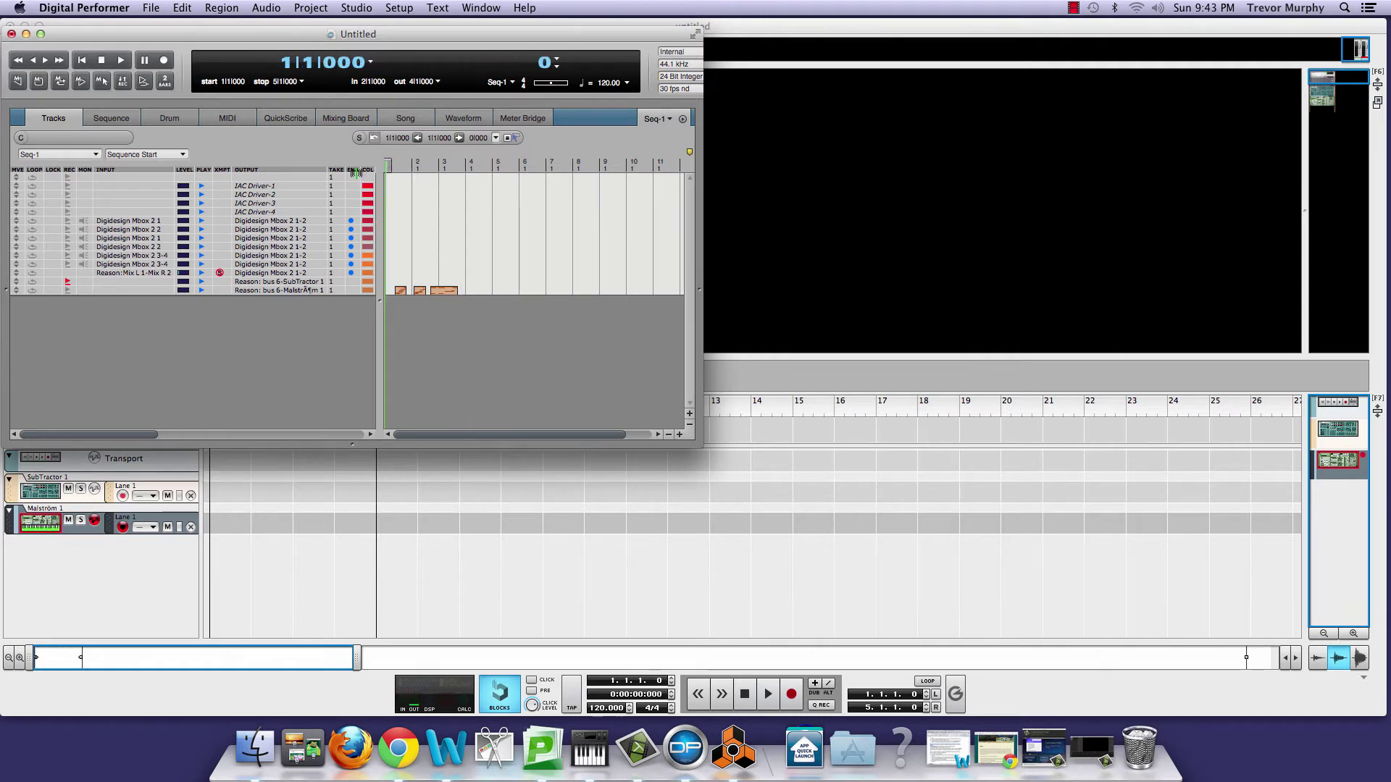
left_click(165, 61)
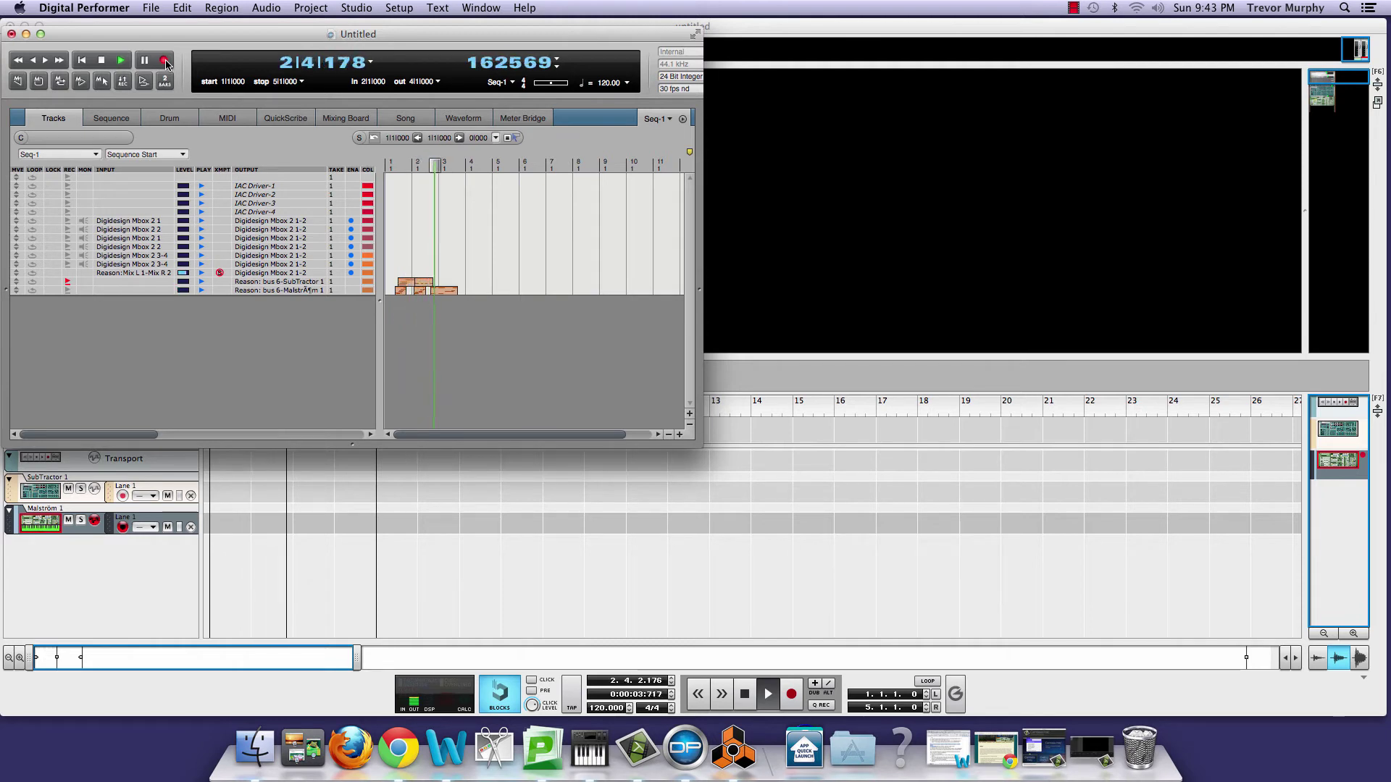
left_click(102, 61)
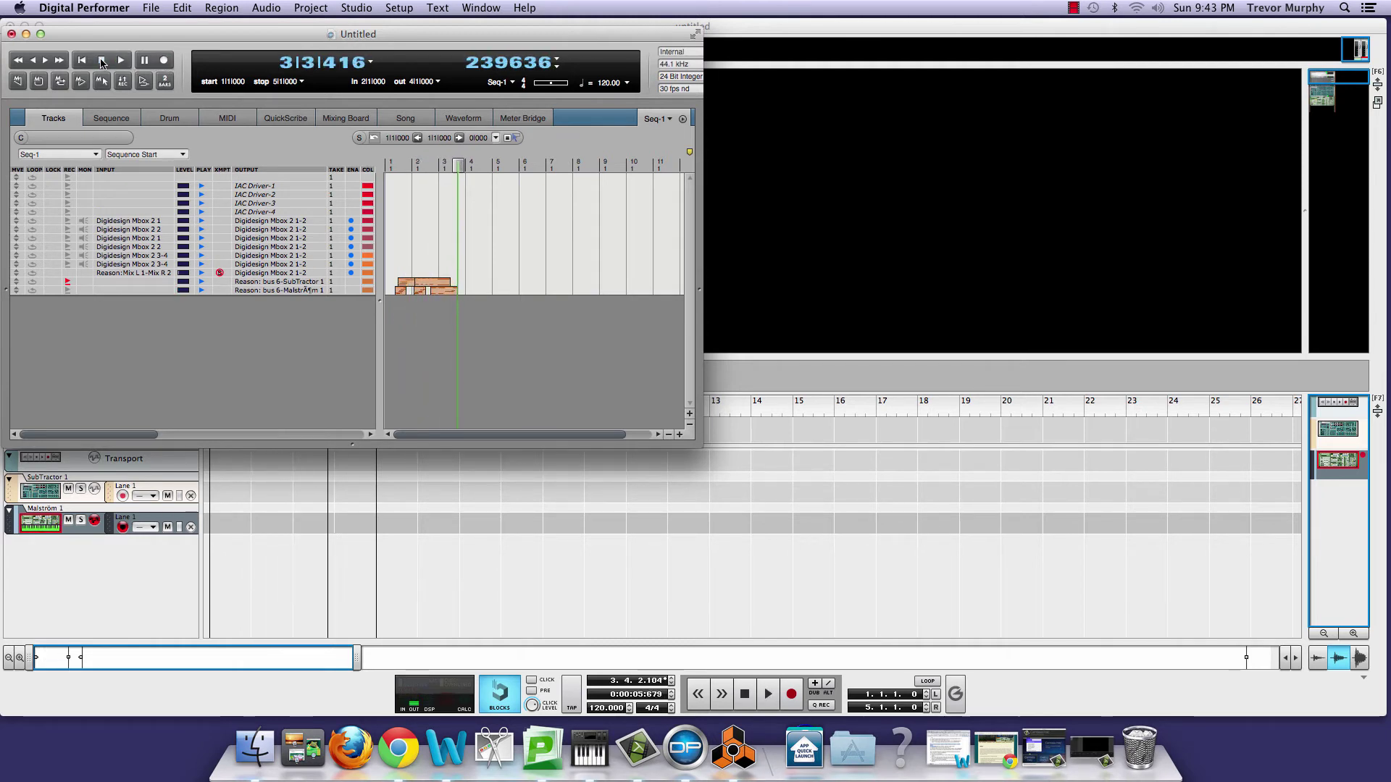
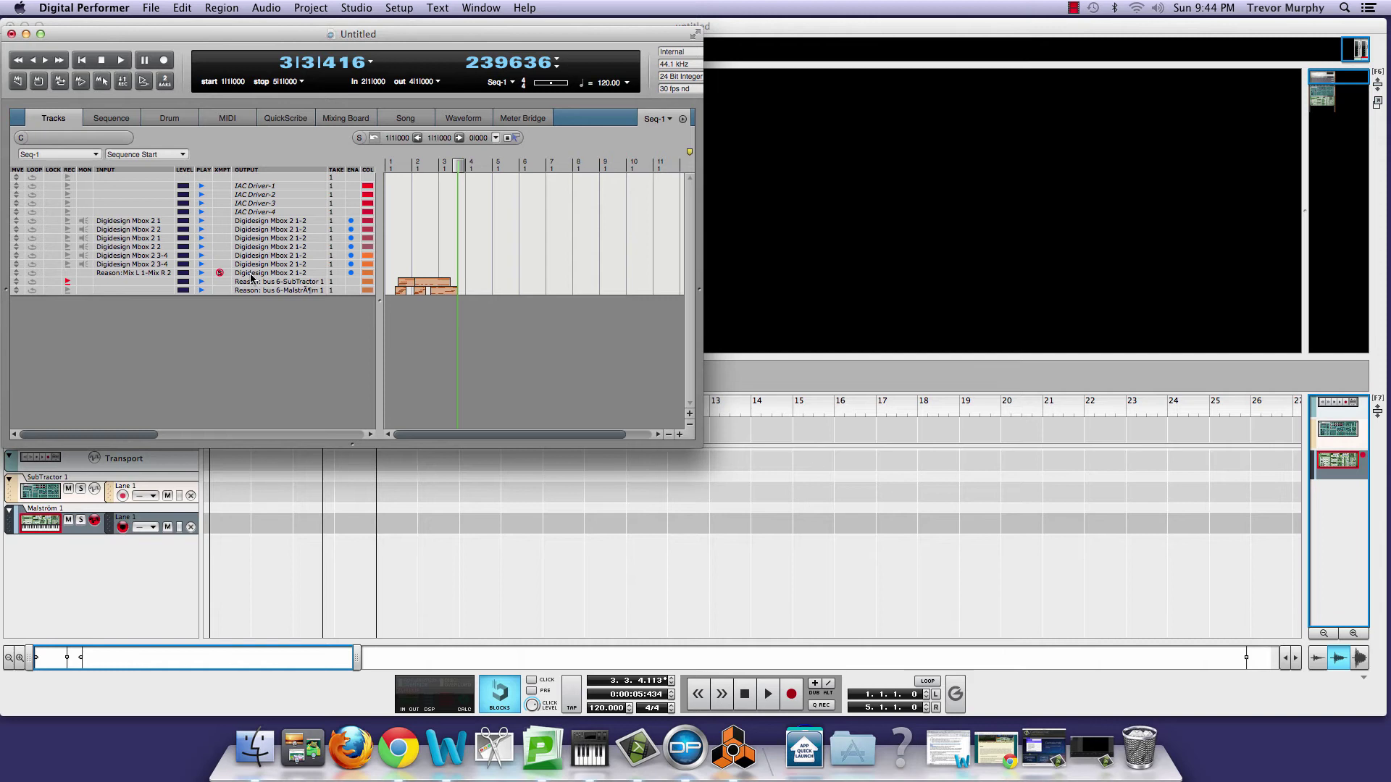
Step: Set the output of the Reason aux track to a new stereo bundle, bus 1-2
left_click(251, 275)
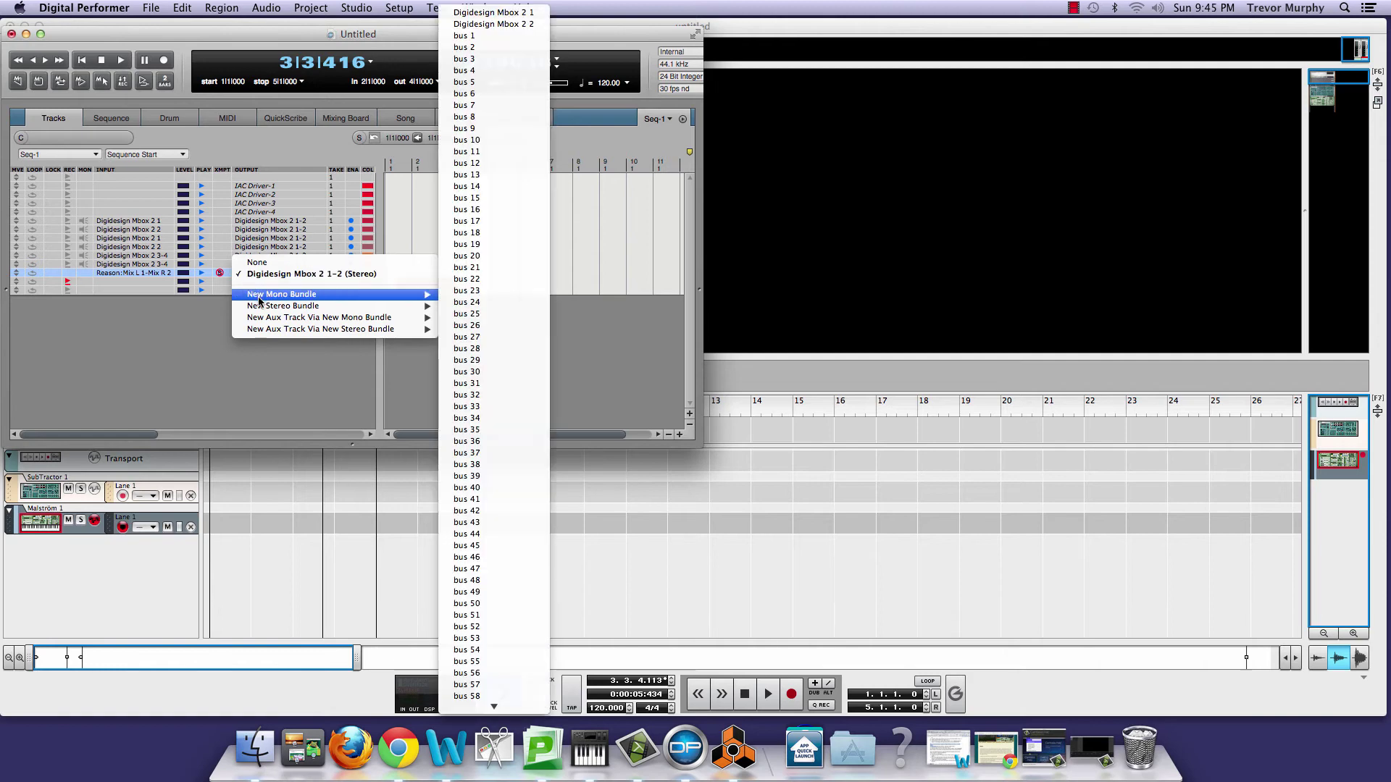
mouse_move(262, 307)
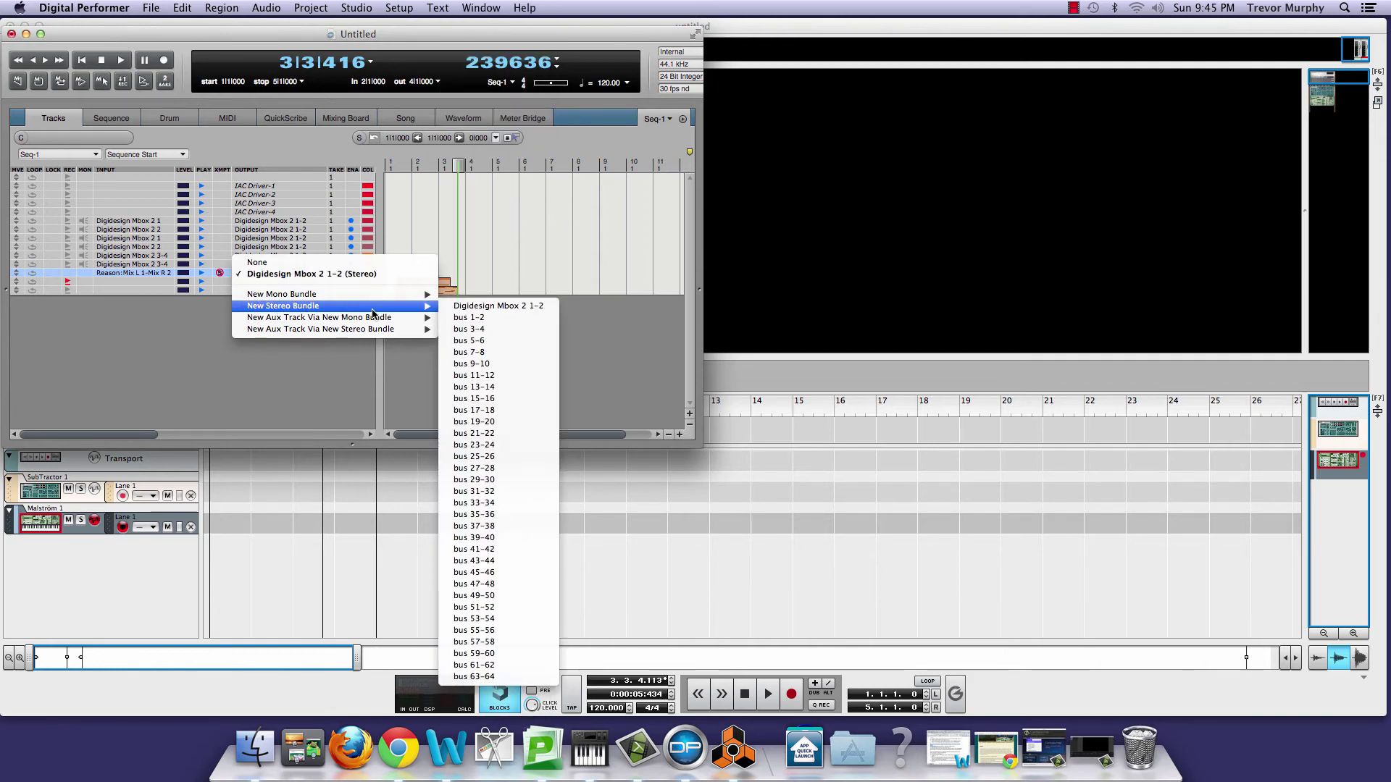
left_click(454, 318)
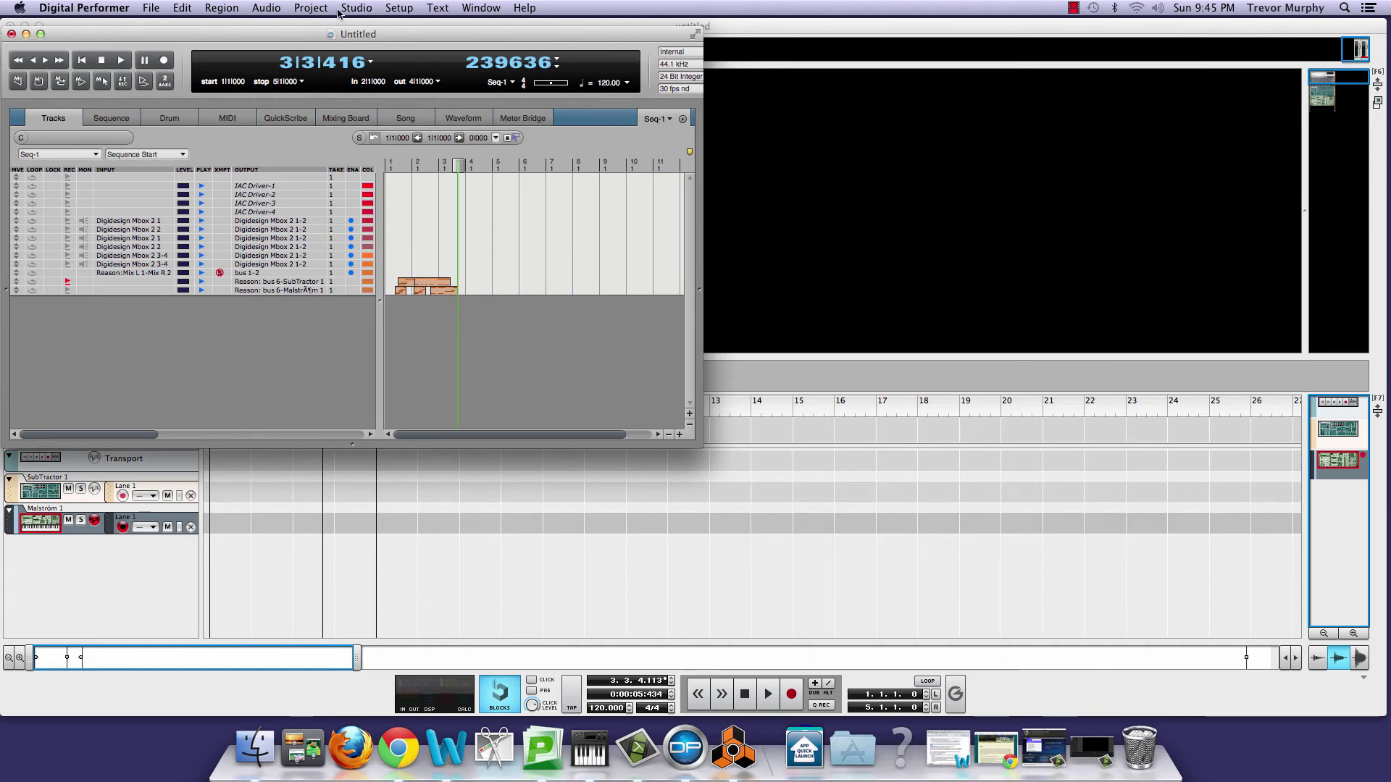
Step: Add a stereo audio track and set its input to bus 1-2
left_click(311, 9)
mouse_move(314, 25)
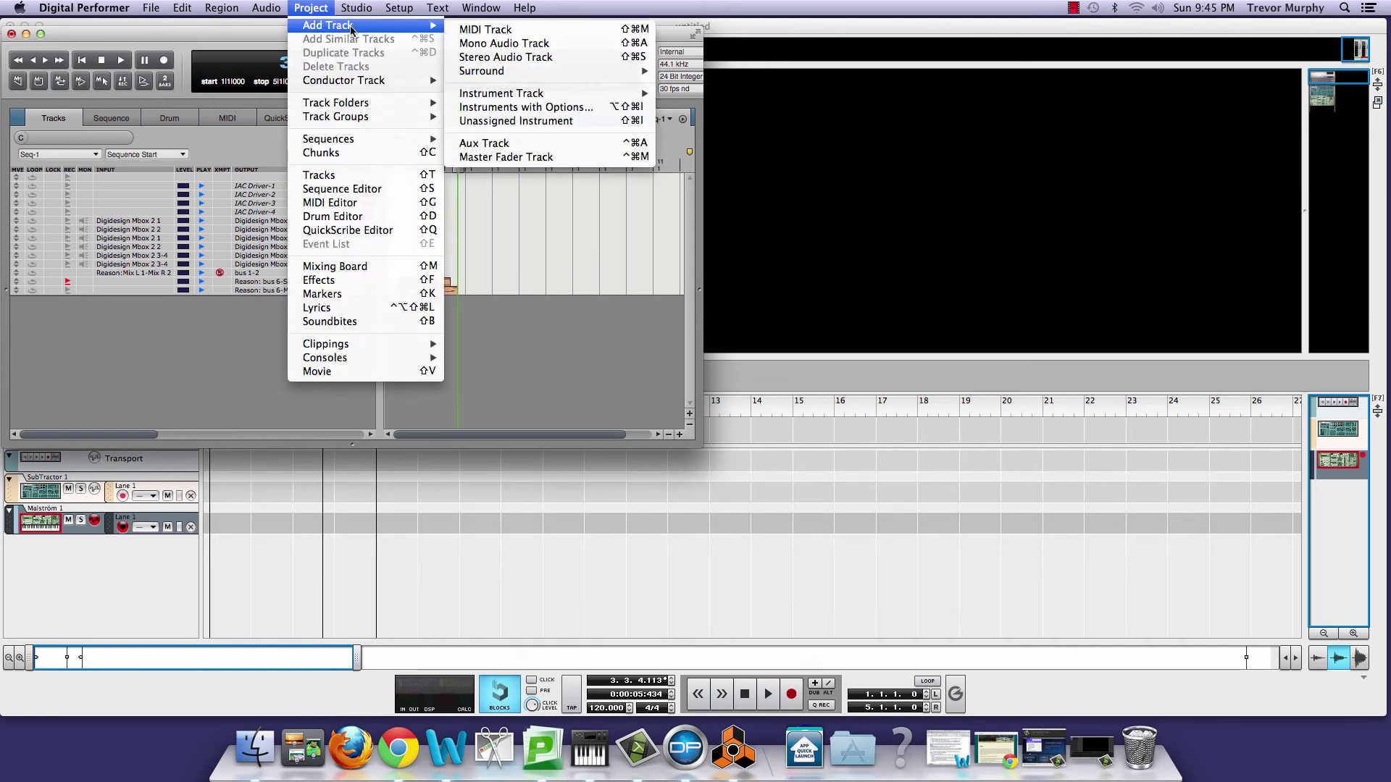
left_click(485, 58)
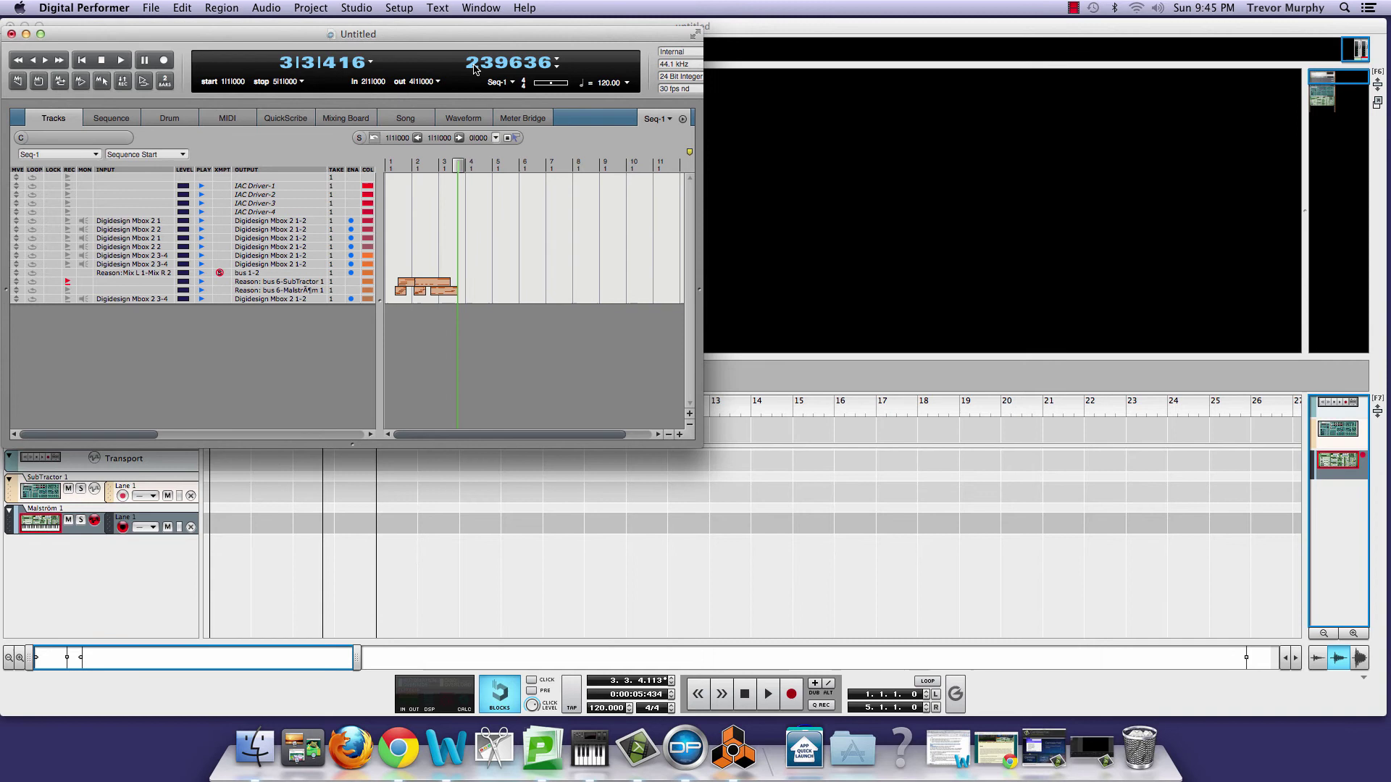
left_click(126, 300)
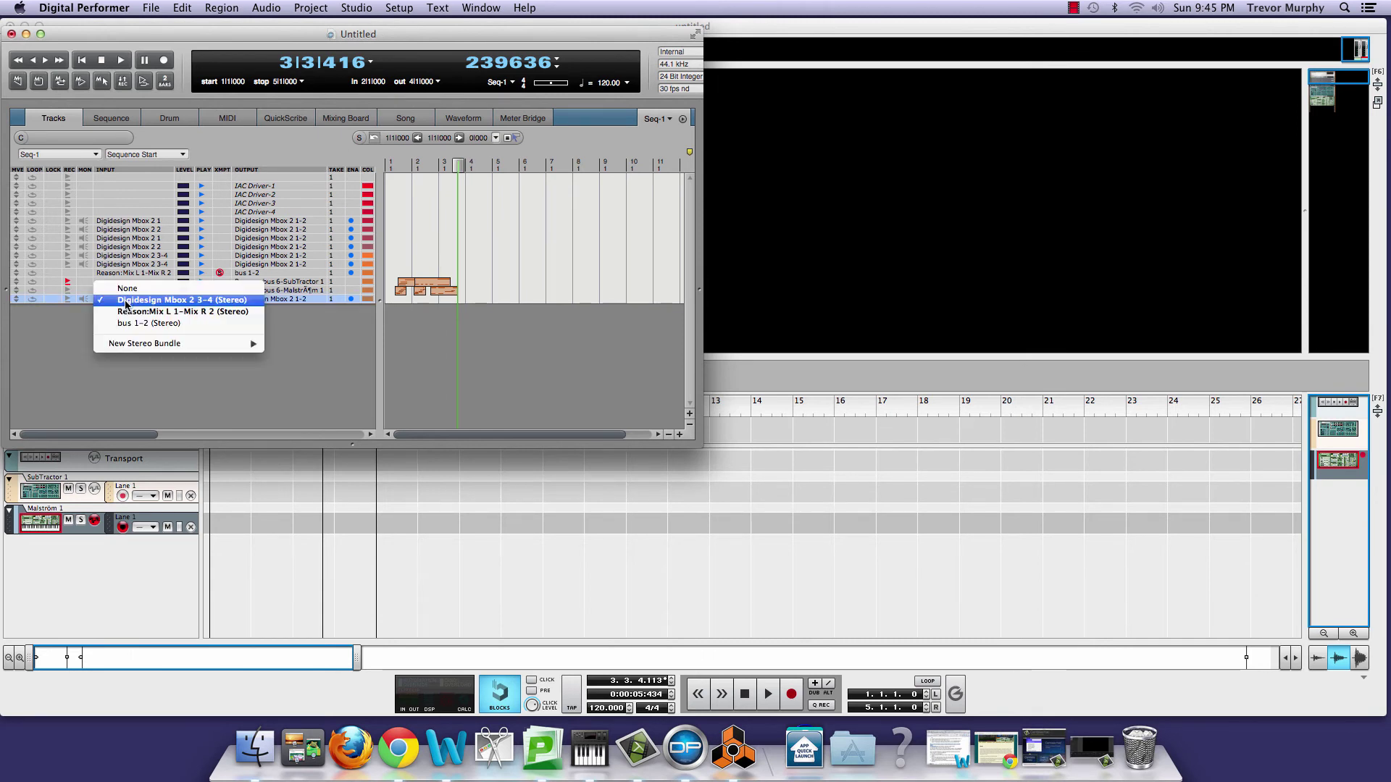
left_click(132, 326)
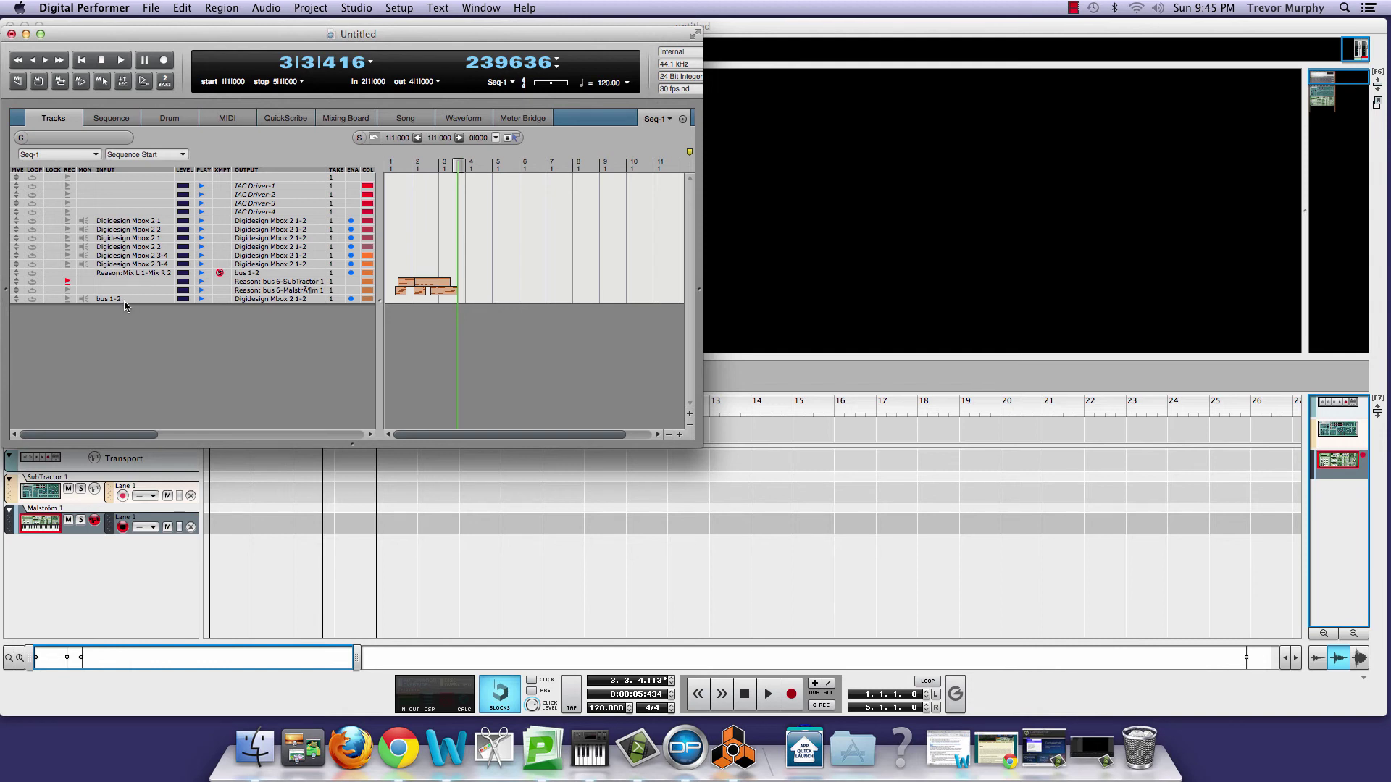
Step: Record-enable the new stereo audio track and record Reason's output onto it from the sequence start for about three bars
left_click(67, 299)
left_click_drag(460, 165, 387, 165)
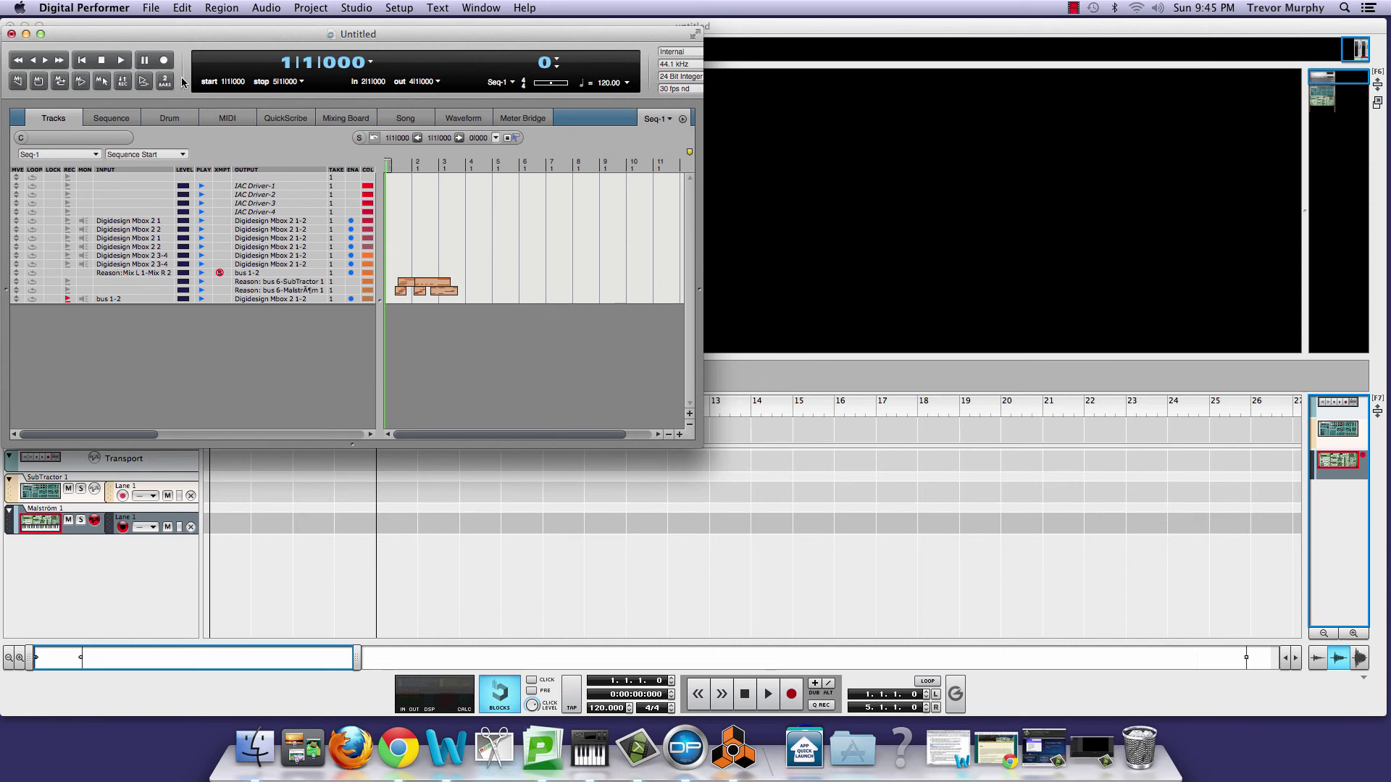
left_click(106, 120)
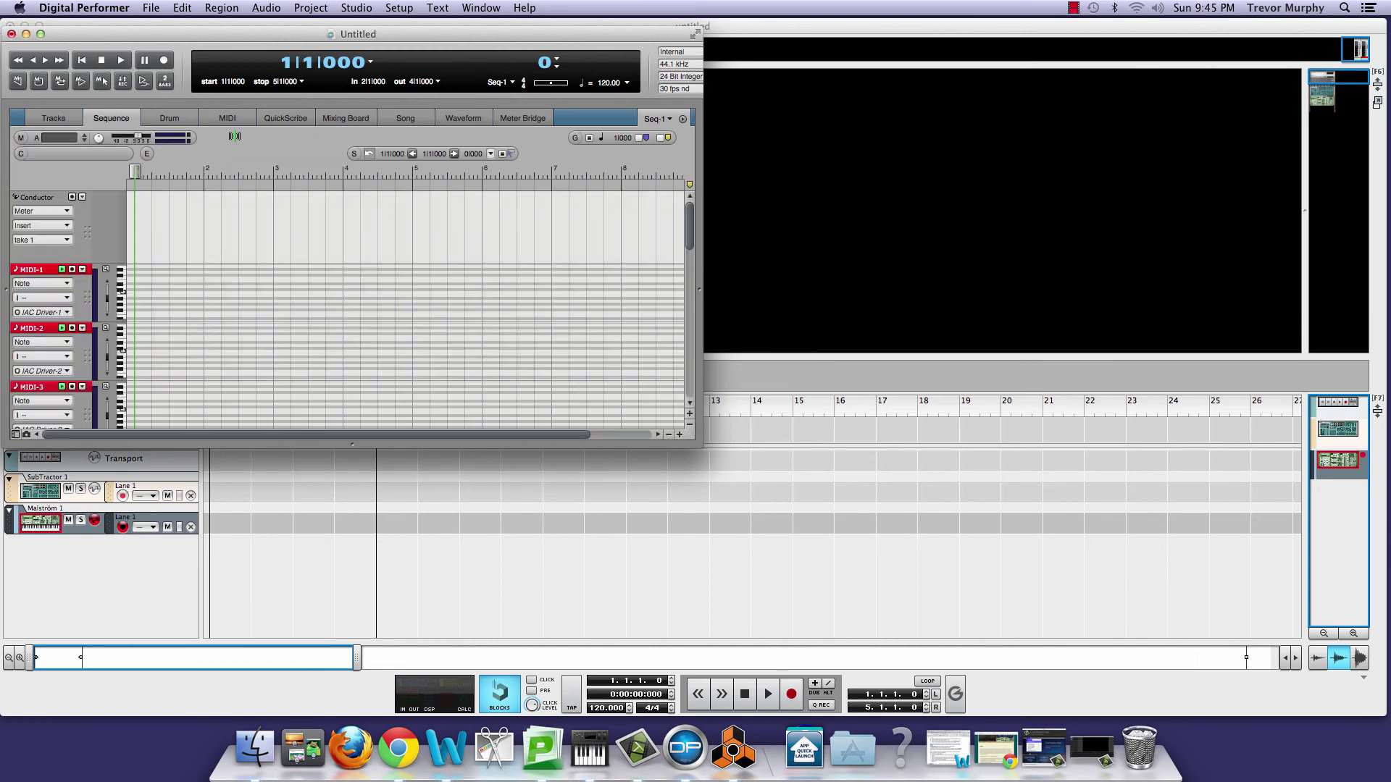
left_click_drag(691, 233, 701, 380)
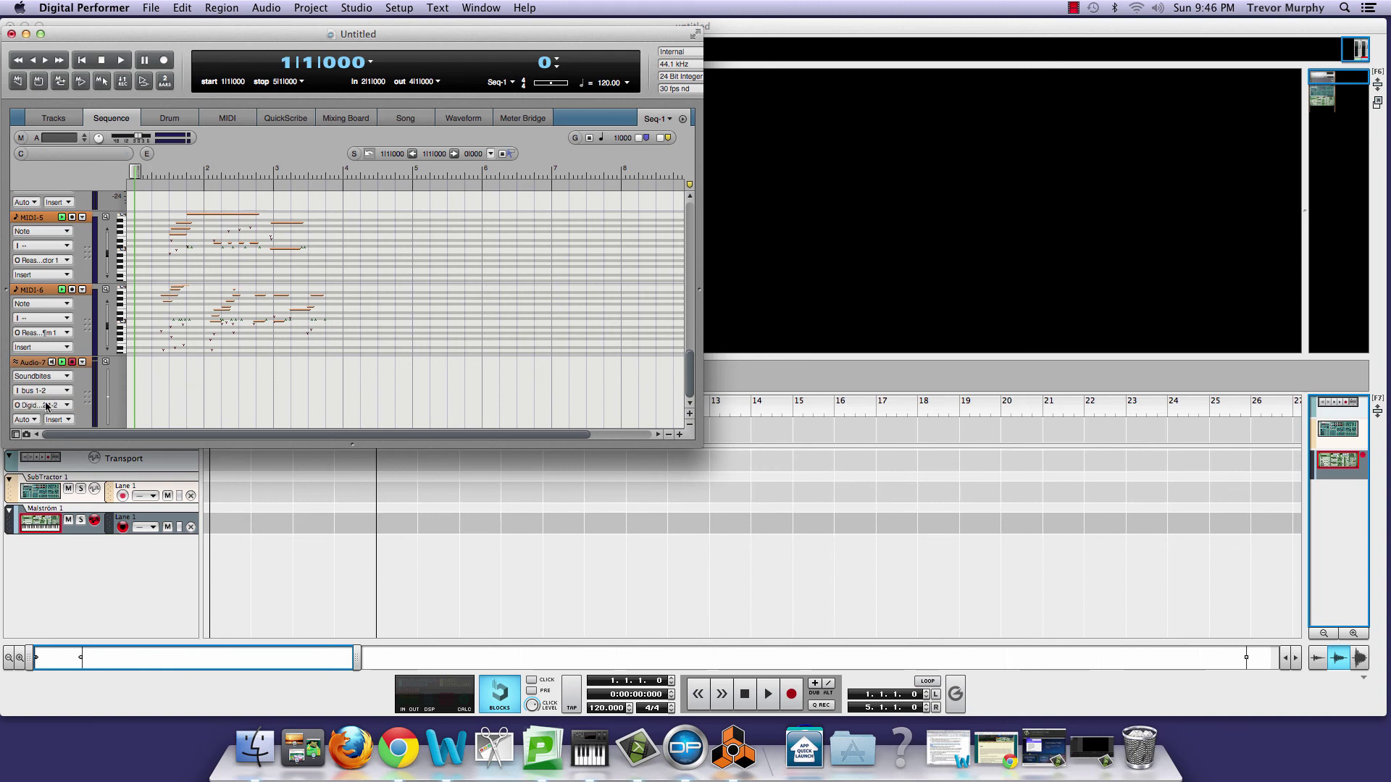
left_click(164, 60)
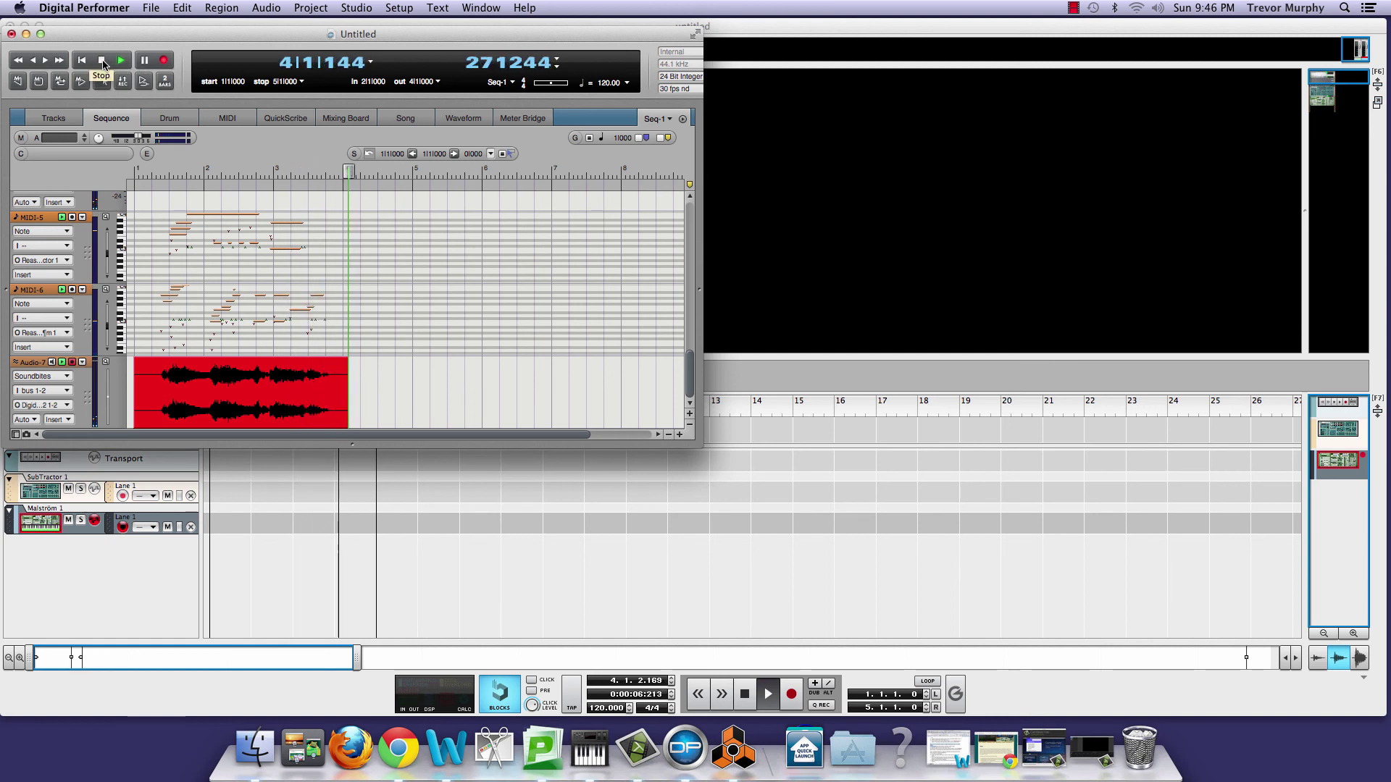
left_click(102, 61)
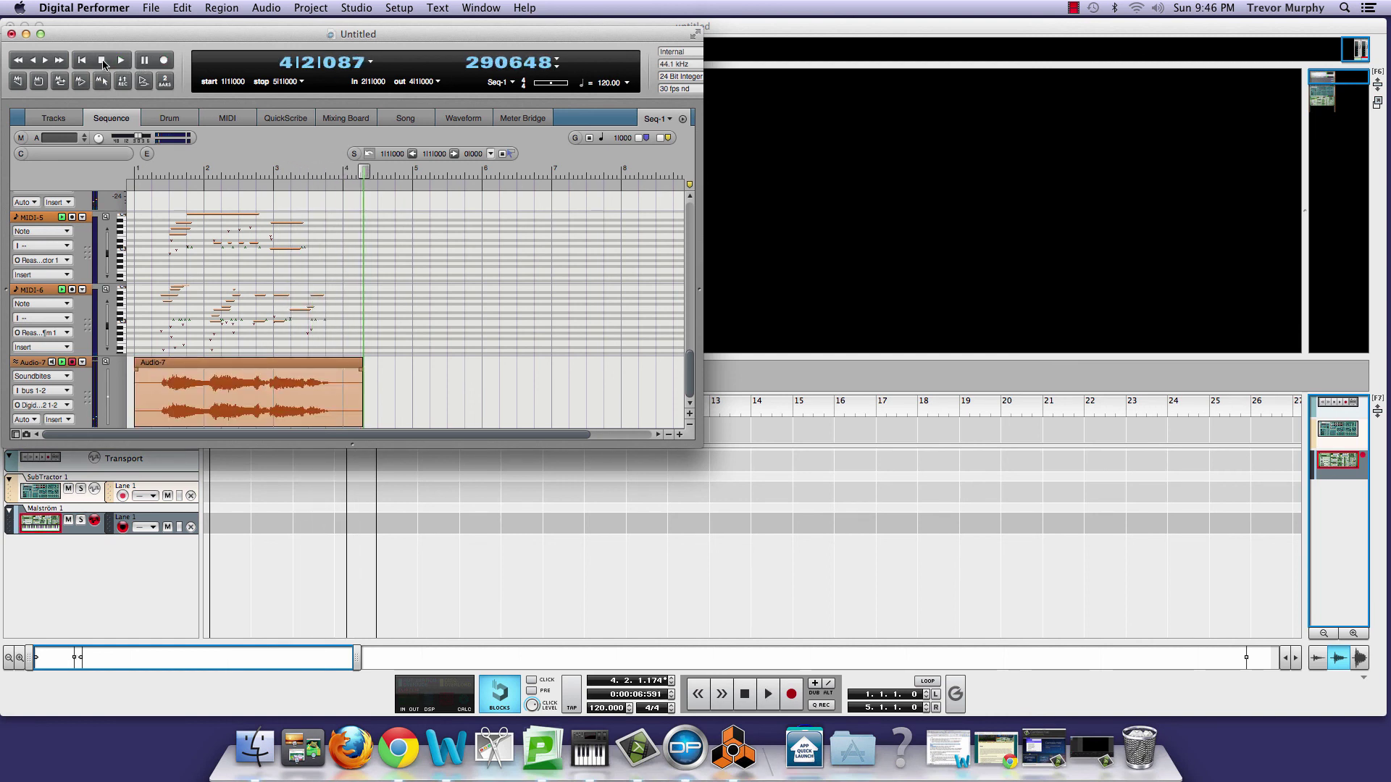